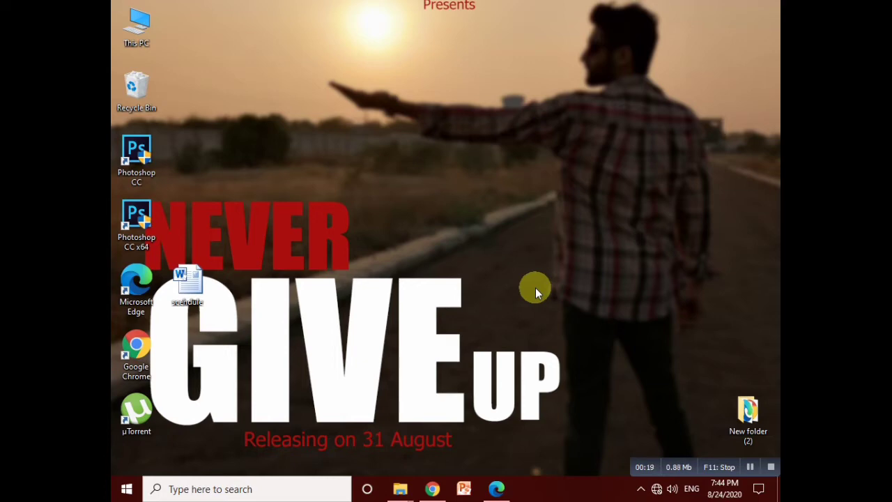
Read the class timetable in scehdule.pdf down to the online test note and contact footer, and close the file
{"action": "left_click", "coordinate": [497, 487]}
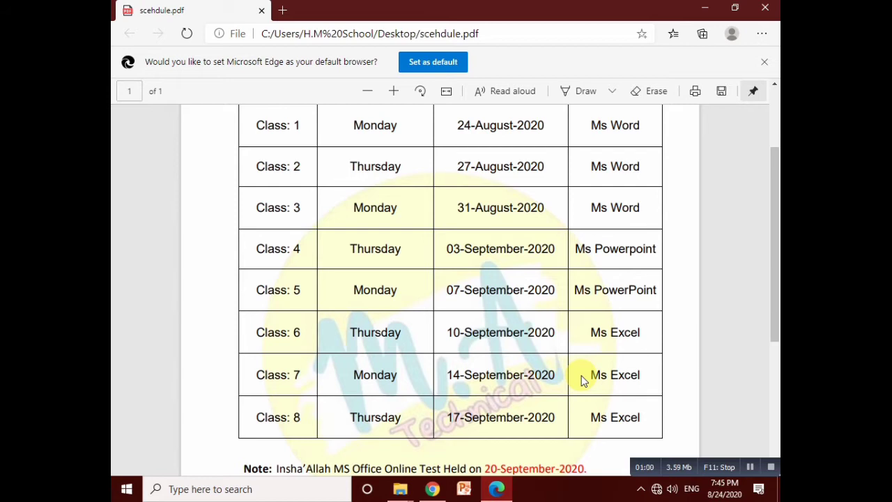
{"action": "scroll", "coordinate": [583, 375], "scroll_direction": "down", "scroll_amount": 3}
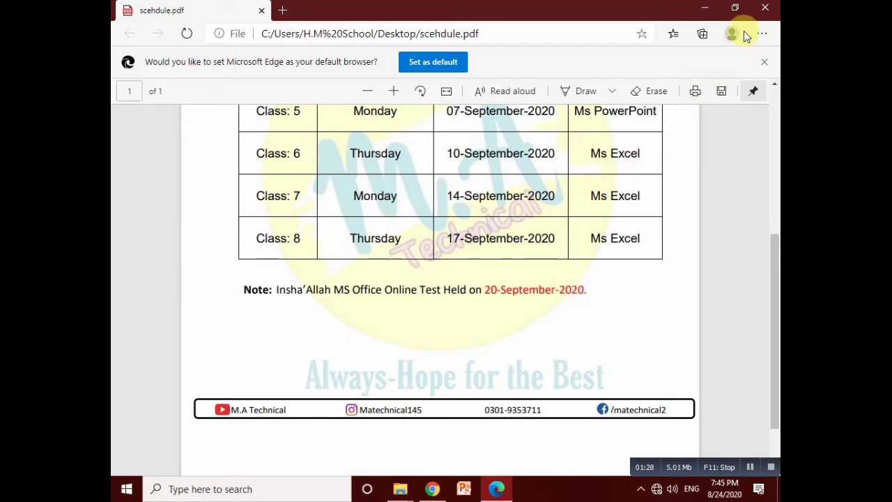
{"action": "left_click", "coordinate": [761, 7]}
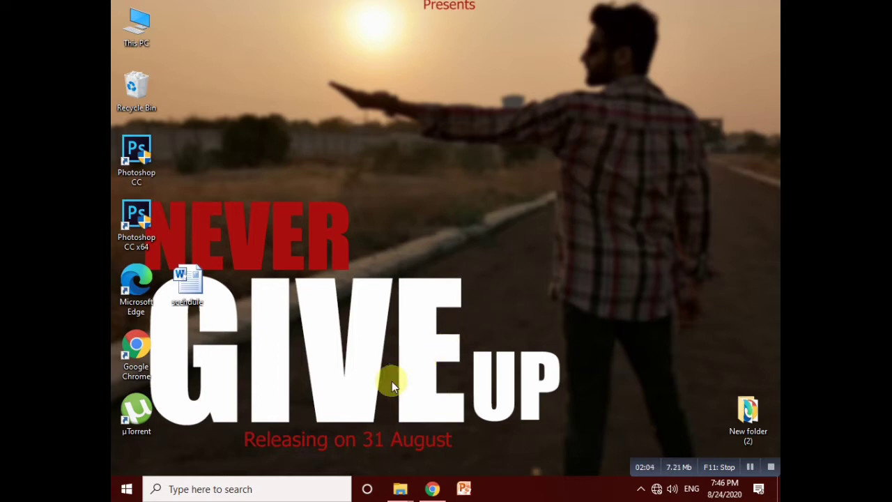
Launch Microsoft Word 2010 from its Start tile and close the blank document window
{"action": "left_click", "coordinate": [133, 490]}
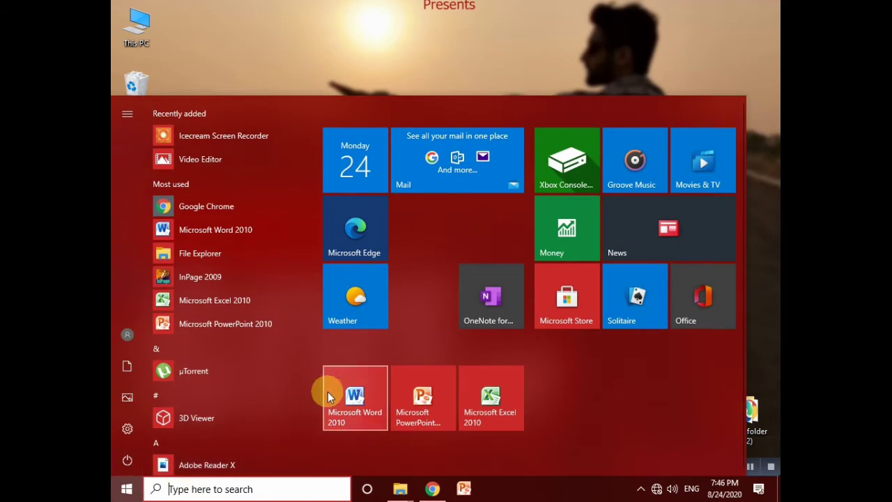
{"action": "left_click", "coordinate": [342, 399]}
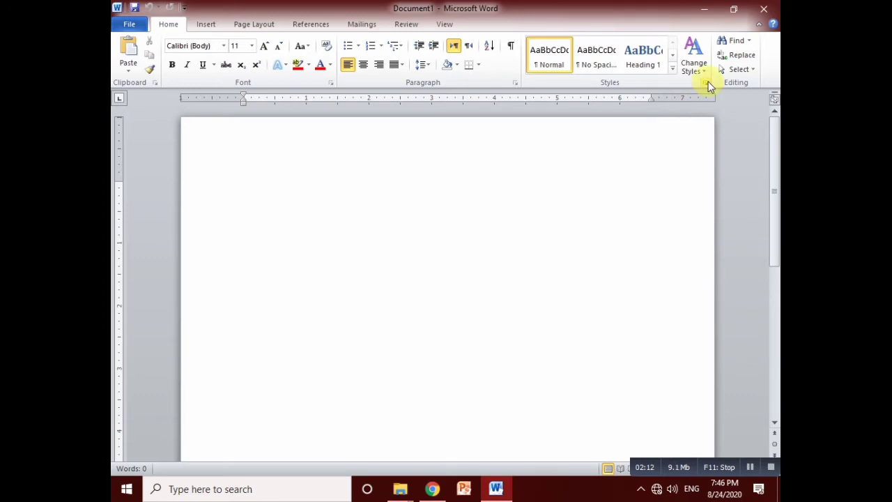
{"action": "left_click", "coordinate": [763, 9]}
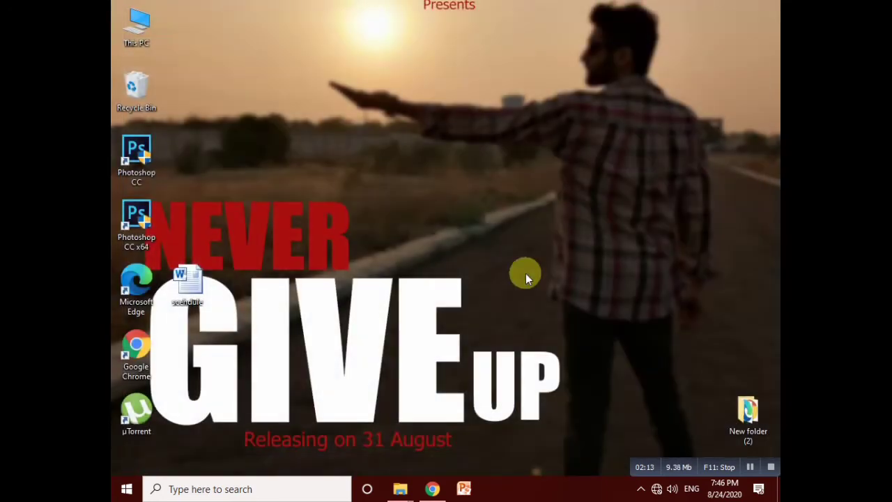
Search for and open the On-Screen Keyboard, move it to the upper middle of the desktop, and turn Caps Lock off
{"action": "left_click", "coordinate": [185, 490]}
{"action": "type", "text": "KE"}
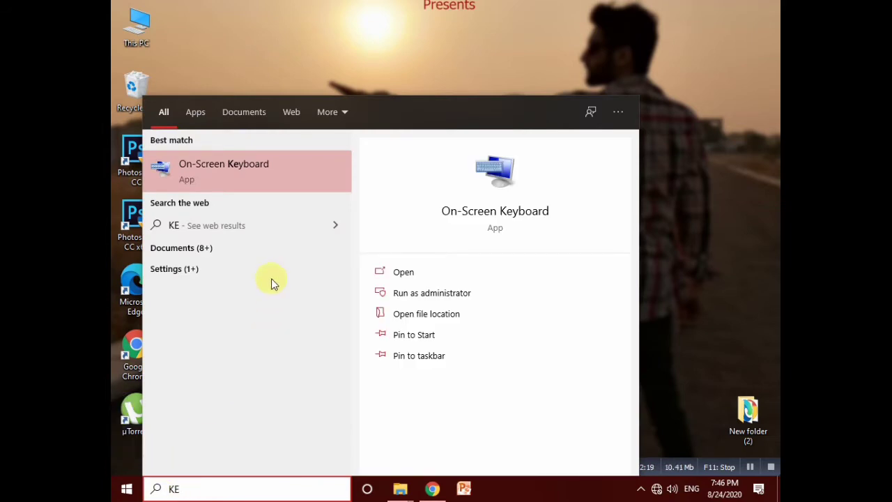
{"action": "left_click", "coordinate": [271, 178]}
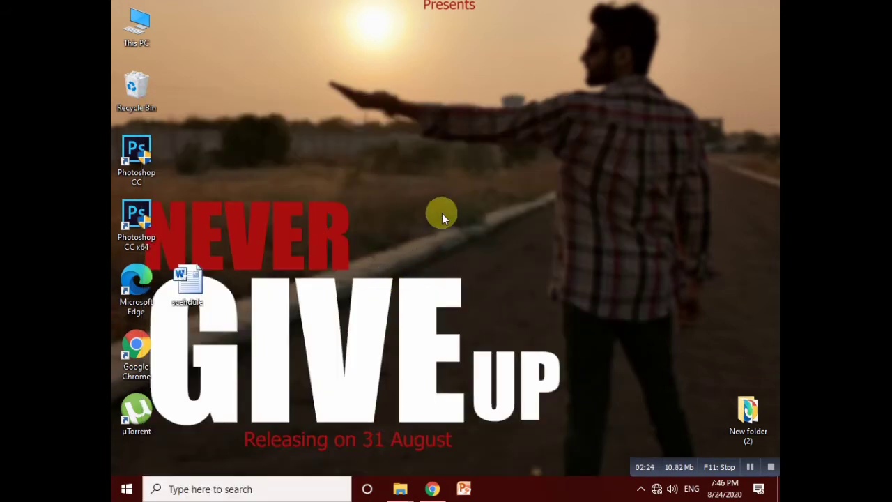
{"action": "left_click_drag", "start_coordinate": [430, 382], "coordinate": [453, 135]}
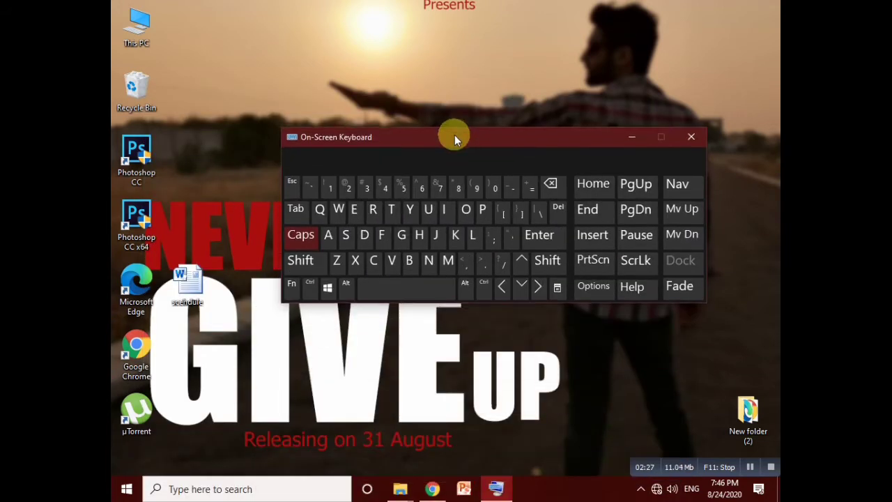
{"action": "left_click", "coordinate": [300, 235]}
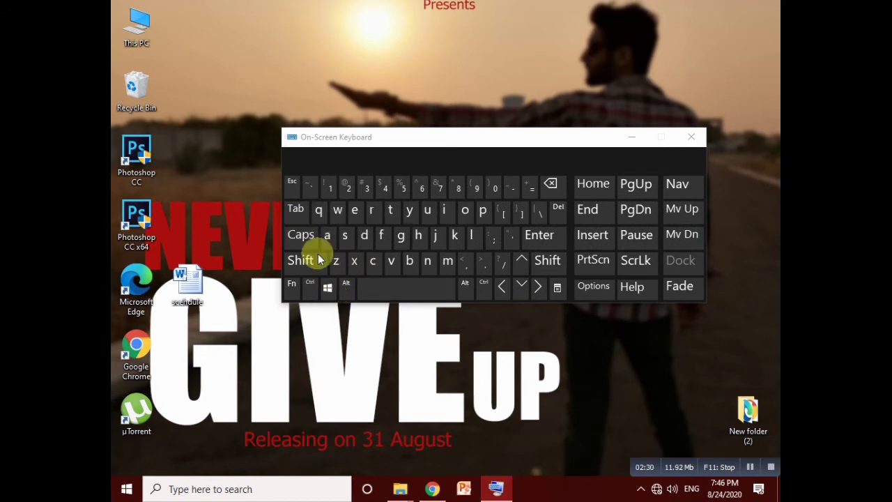
Launch Word through the Run dialog with the command winword and minimize the On-Screen Keyboard
{"action": "left_click", "coordinate": [328, 293]}
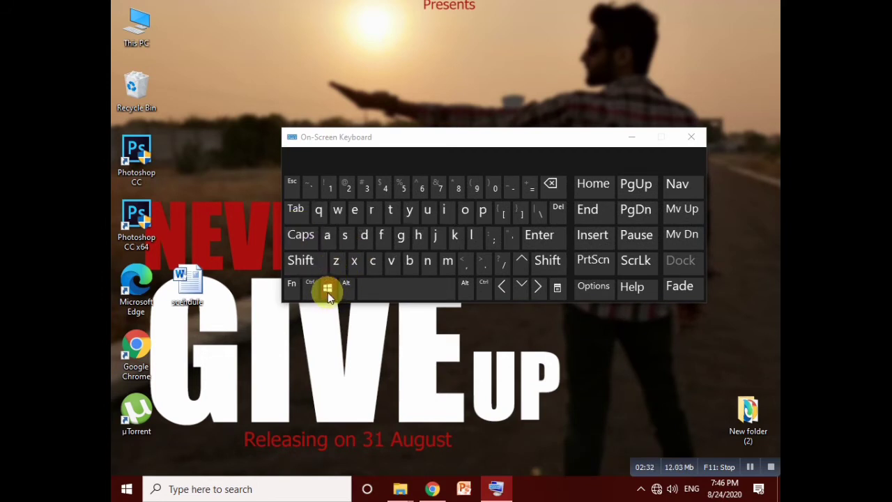
{"action": "left_click", "coordinate": [373, 213]}
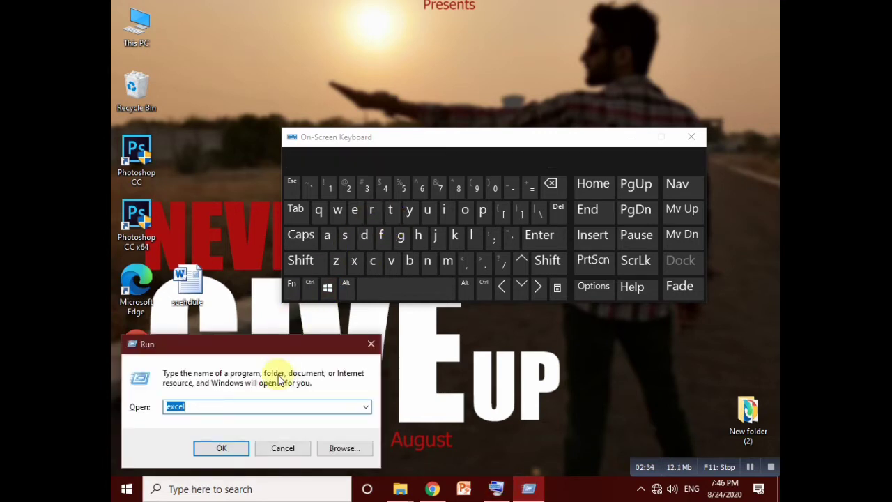
{"action": "key", "text": "BackSpace"}
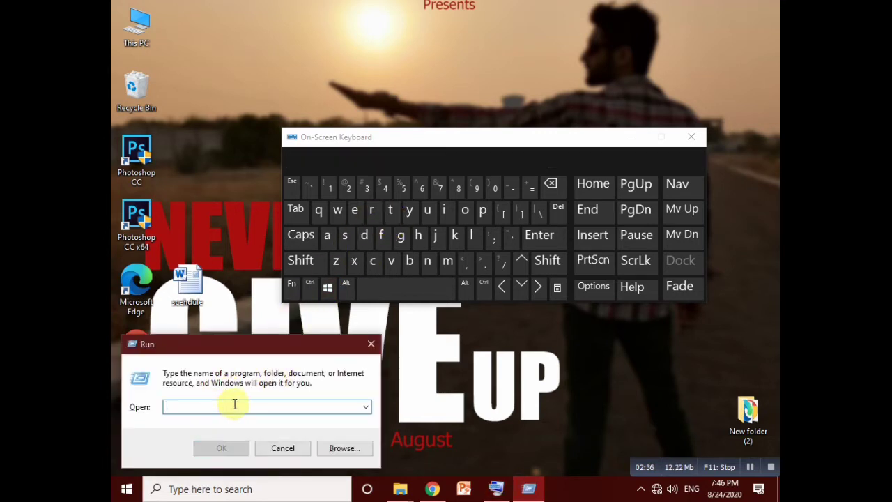
{"action": "type", "text": "wi"}
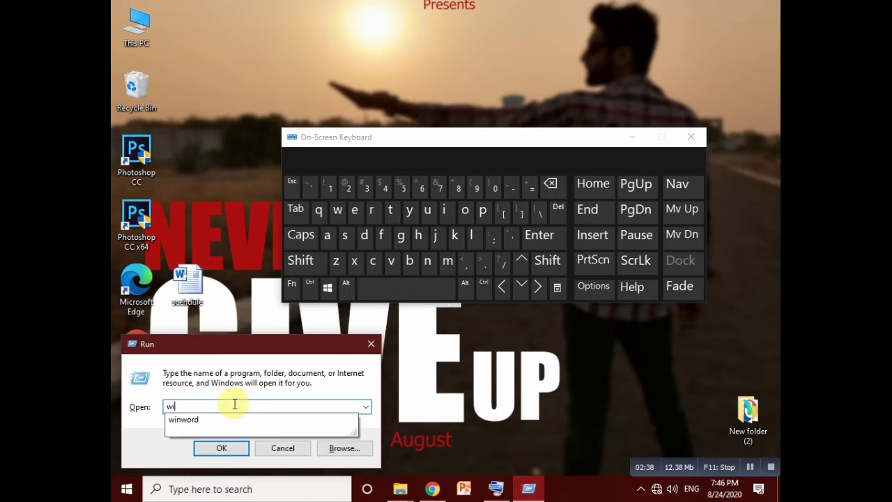
{"action": "type", "text": "nwo"}
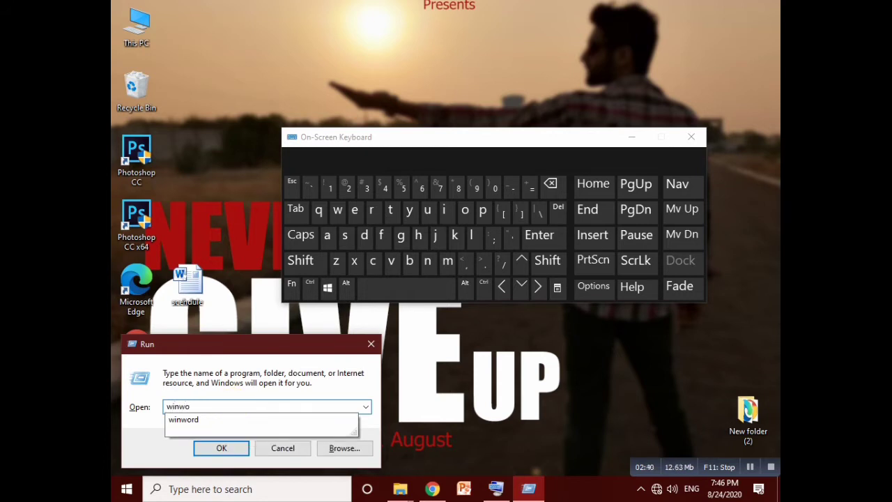
{"action": "type", "text": "rd"}
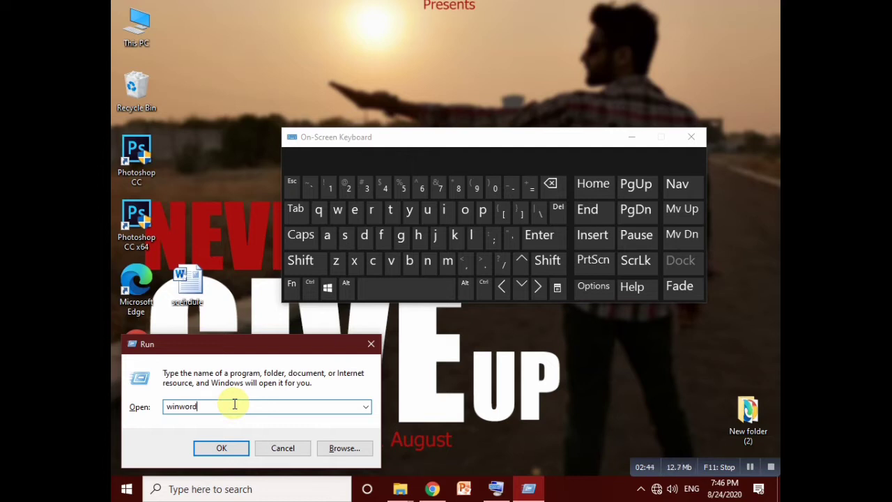
{"action": "key", "text": "Return"}
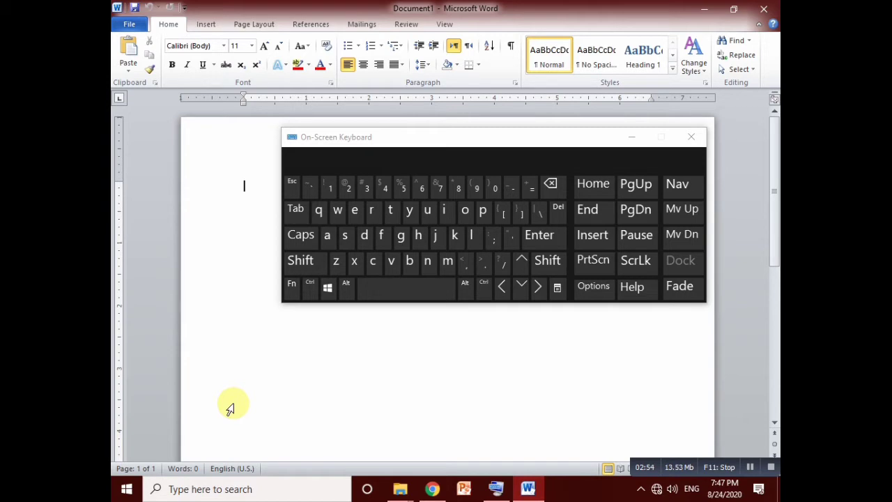
{"action": "left_click", "coordinate": [622, 141]}
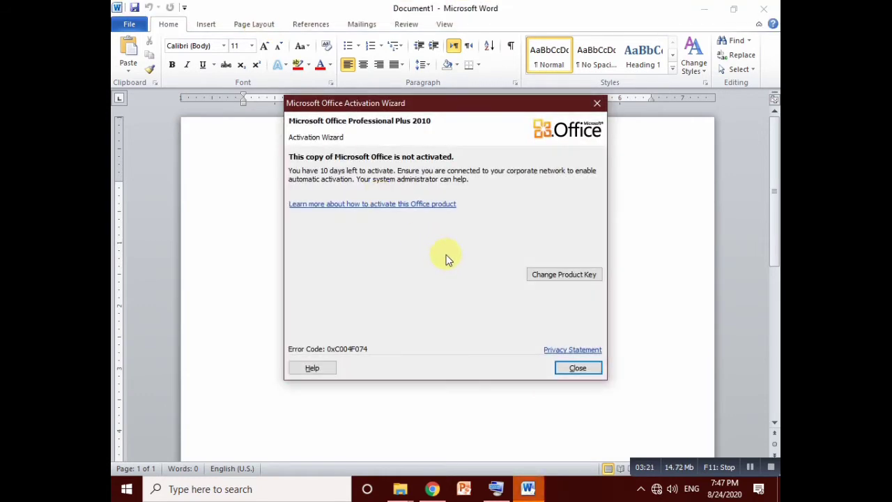
Dismiss the Office Activation Wizard and set the blank document's paper size to A4
{"action": "left_click", "coordinate": [591, 368]}
{"action": "left_click", "coordinate": [253, 26]}
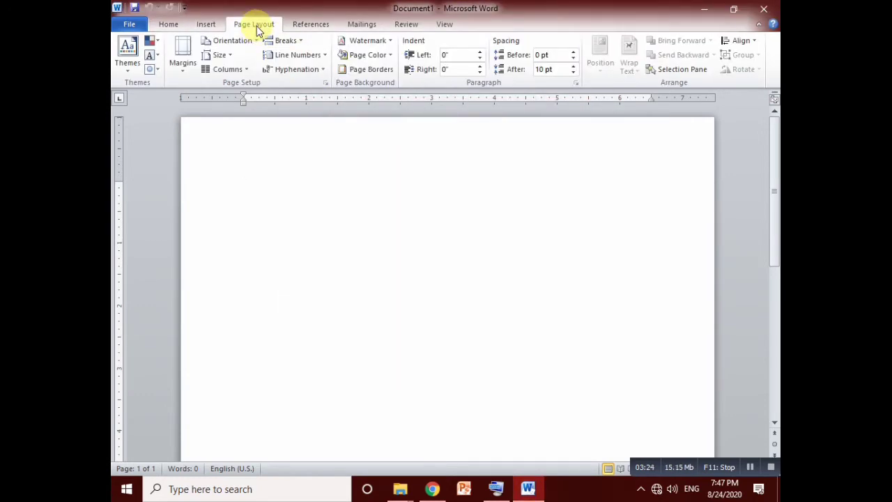
{"action": "left_click", "coordinate": [230, 58]}
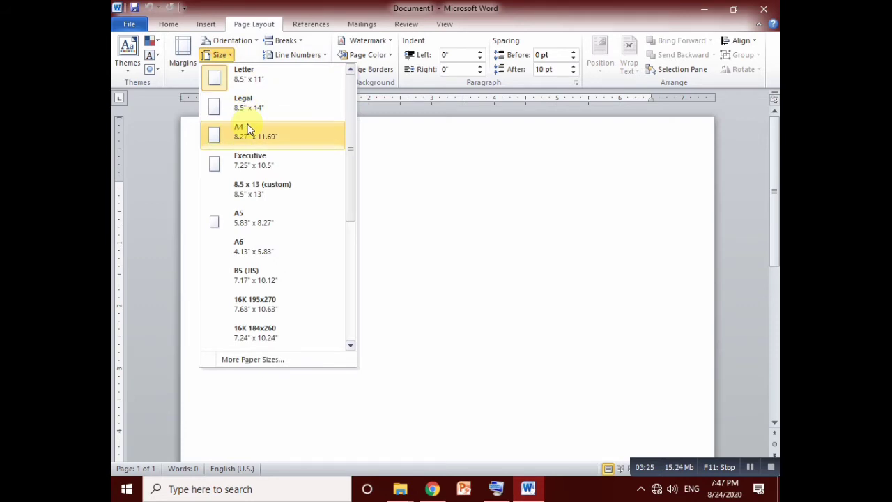
{"action": "left_click", "coordinate": [240, 133]}
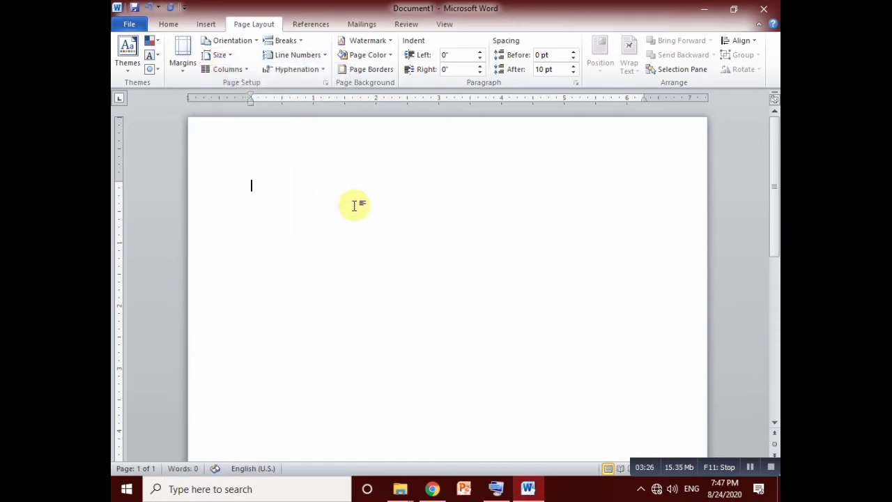
Write a one-line sentence beginning "My name is" followed by the person's first name and a period
{"action": "left_click", "coordinate": [170, 25]}
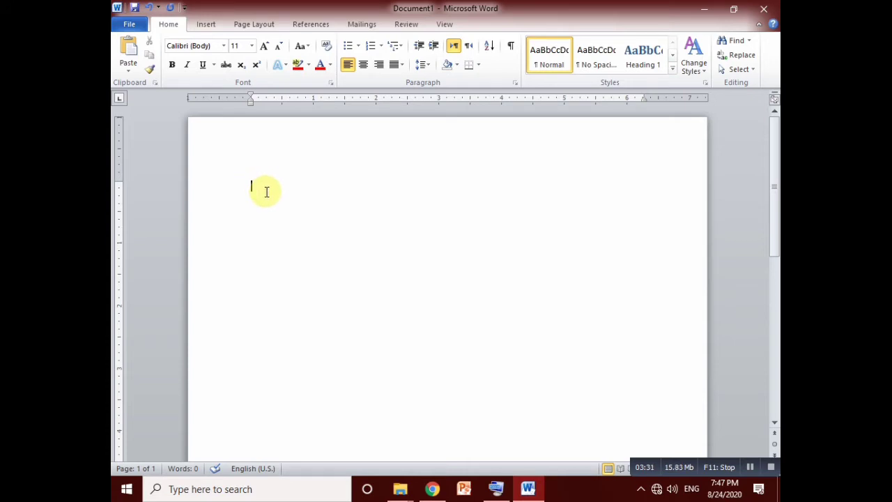
{"action": "type", "text": "my na"}
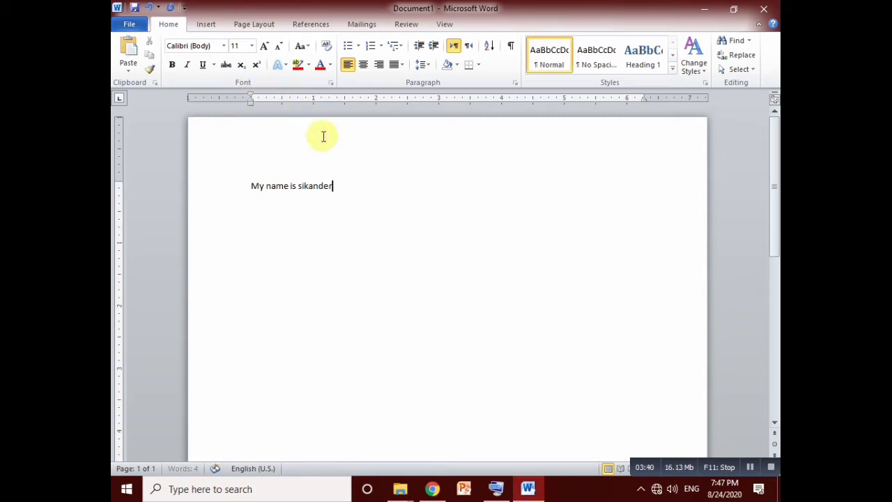
{"action": "type", "text": "."}
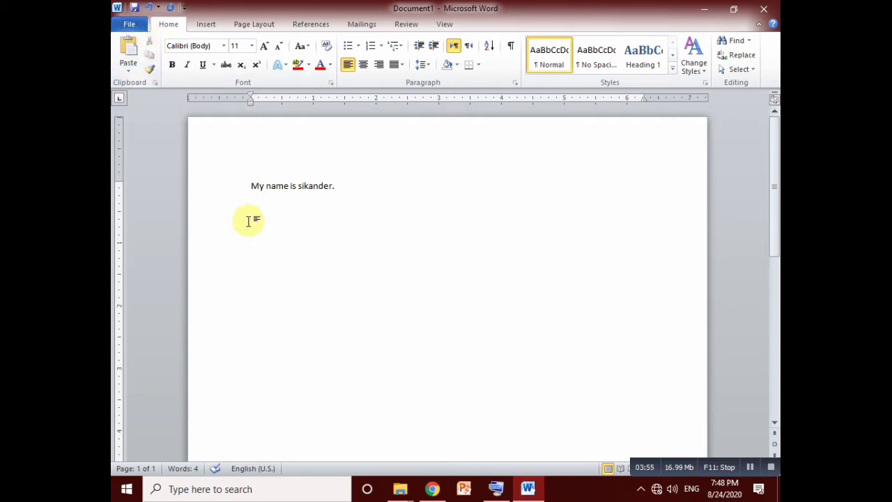
Copy the "My name is" sentence without its period and paste it on a new line below
{"action": "left_click_drag", "start_coordinate": [332, 185], "coordinate": [227, 180]}
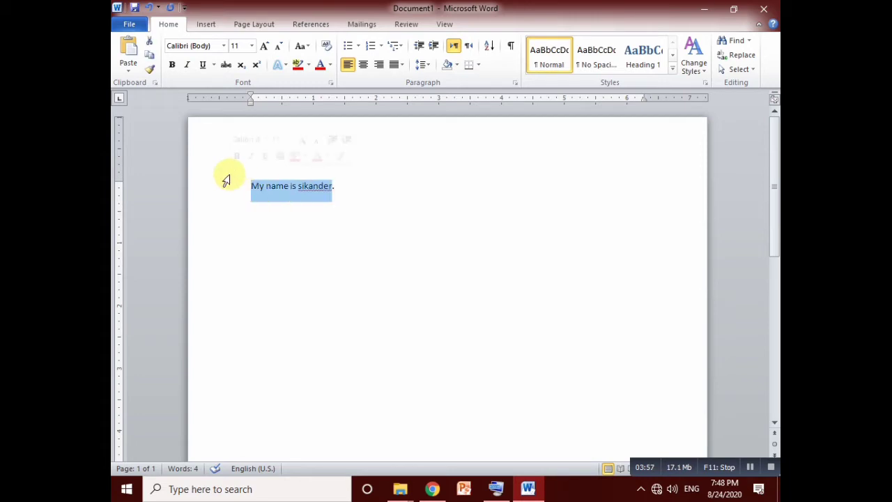
{"action": "left_click", "coordinate": [150, 62]}
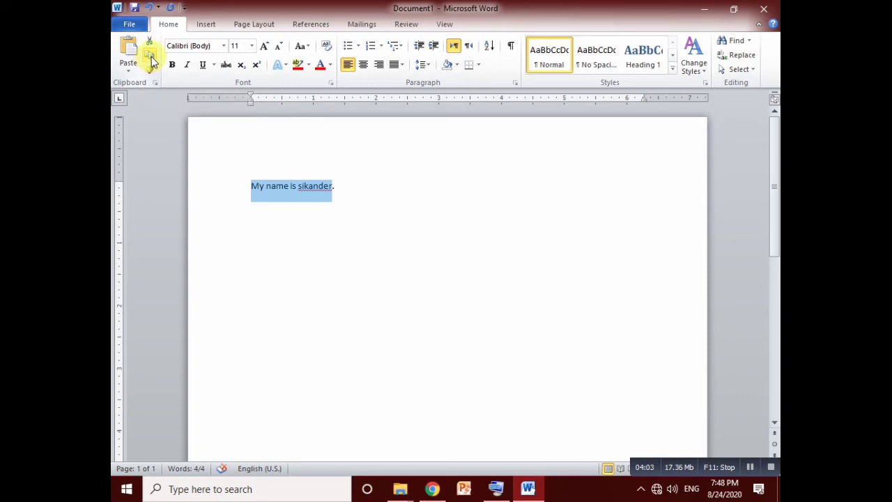
{"action": "left_click", "coordinate": [352, 193]}
{"action": "key", "text": "Return"}
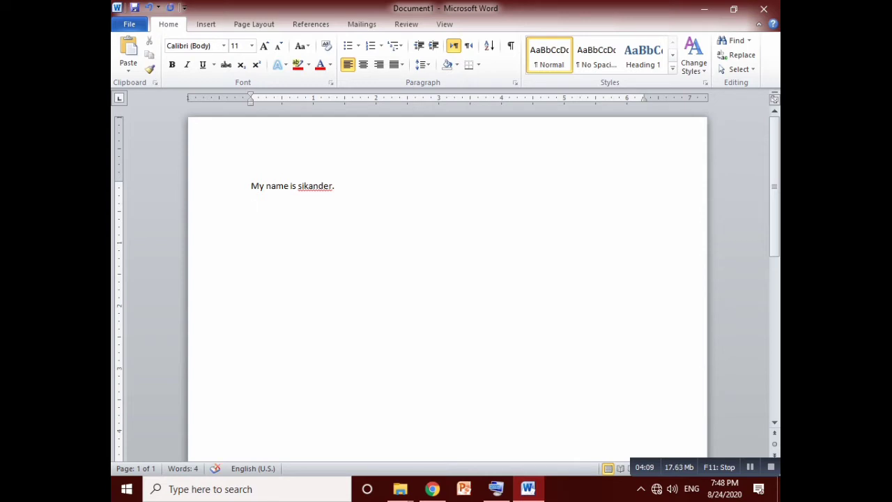
{"action": "left_click", "coordinate": [126, 58]}
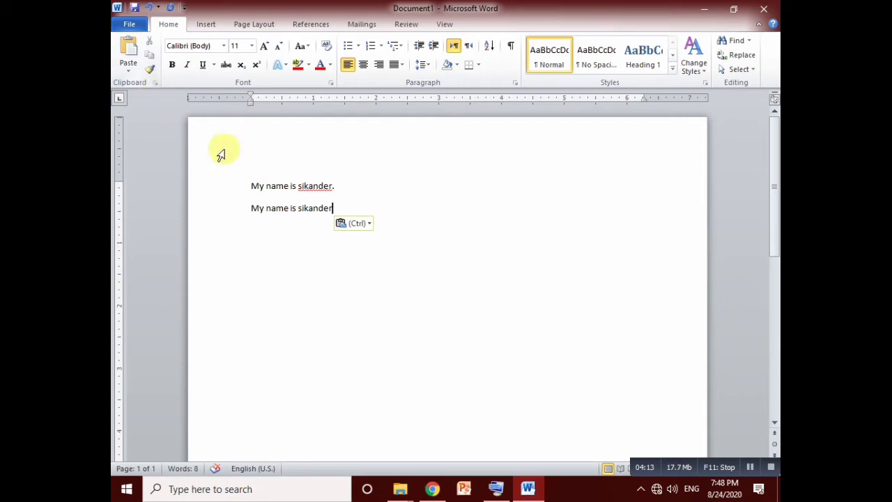
Paste the copied sentence two more times, each on its own new line below the previous one
{"action": "key", "text": "Escape"}
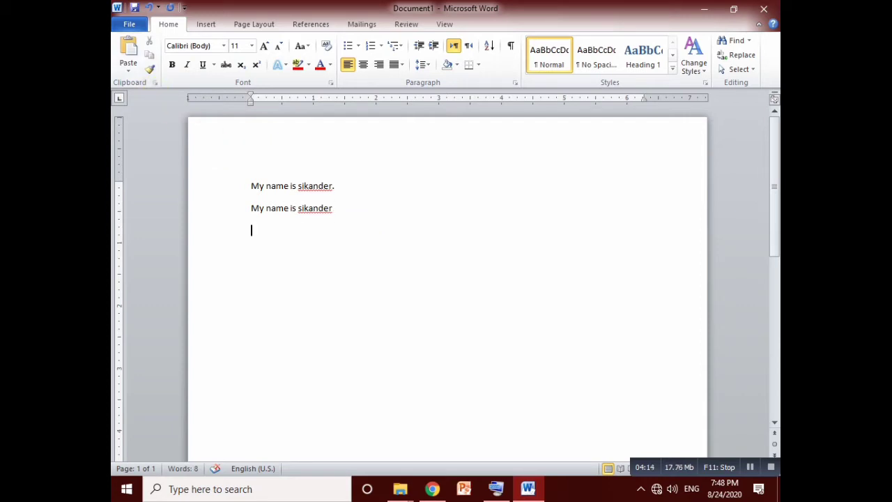
{"action": "left_click", "coordinate": [132, 58]}
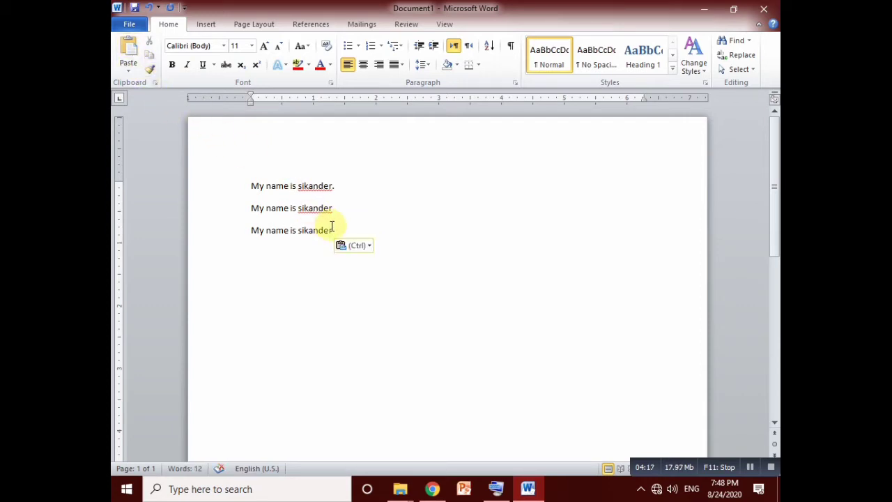
{"action": "key", "text": "Escape"}
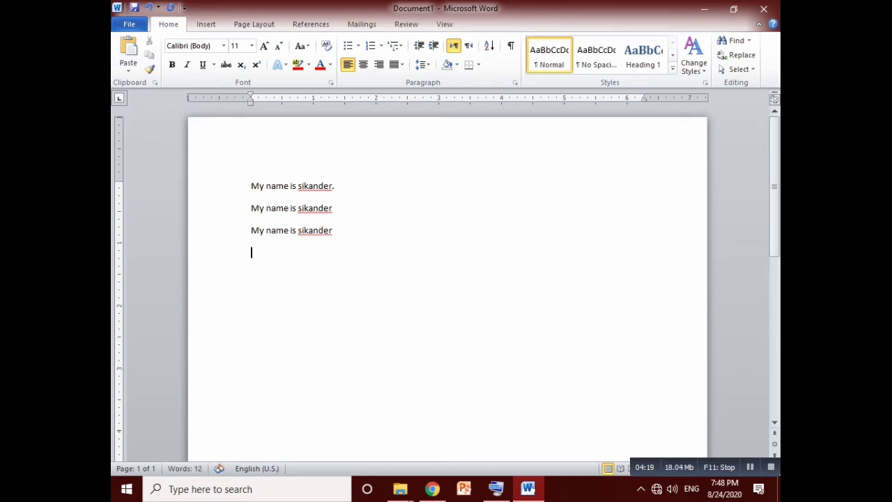
{"action": "left_click", "coordinate": [130, 65]}
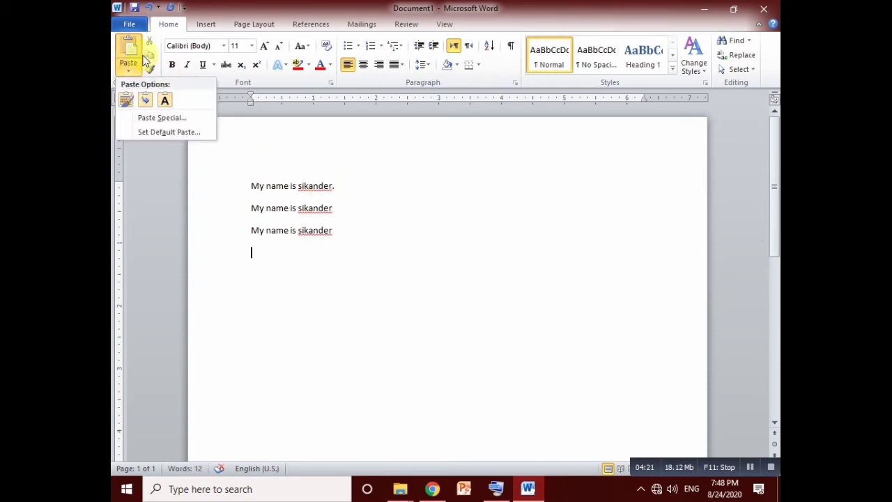
{"action": "left_click", "coordinate": [128, 47]}
{"action": "left_click", "coordinate": [275, 255]}
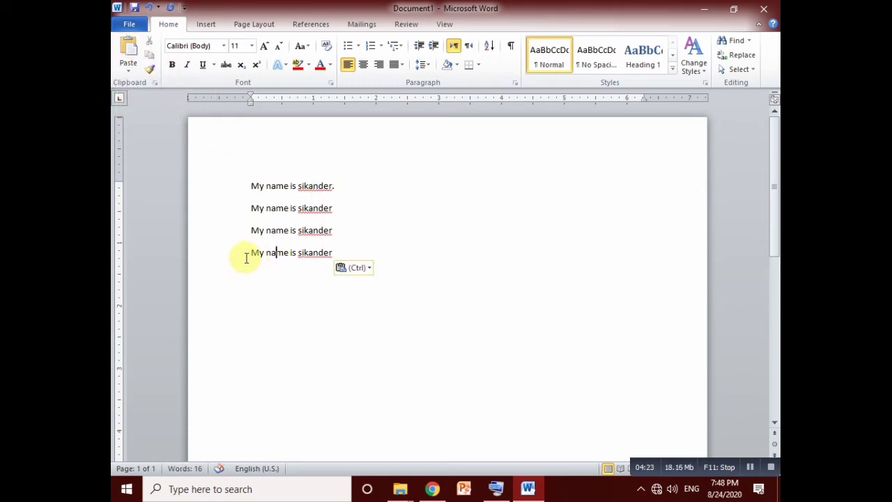
Restore the On-Screen Keyboard over the Word document and move it beside the text so all four lines are uncovered
{"action": "left_click", "coordinate": [495, 491]}
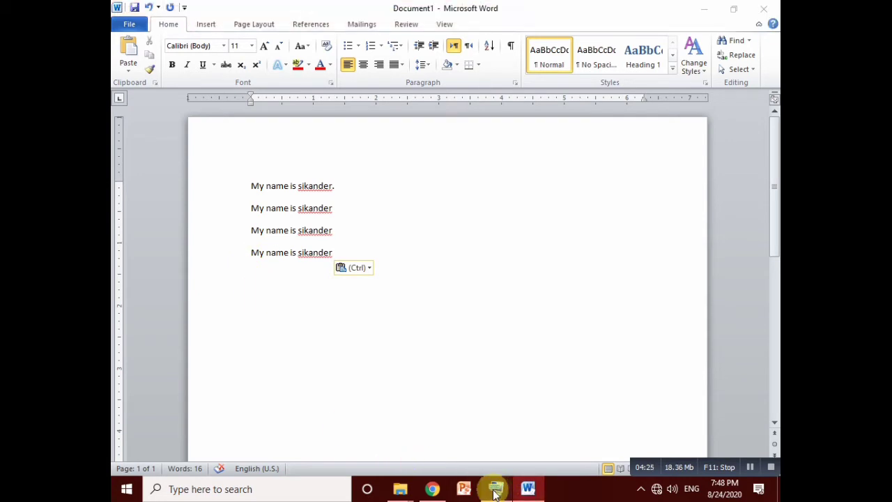
{"action": "left_click_drag", "start_coordinate": [412, 142], "coordinate": [499, 124]}
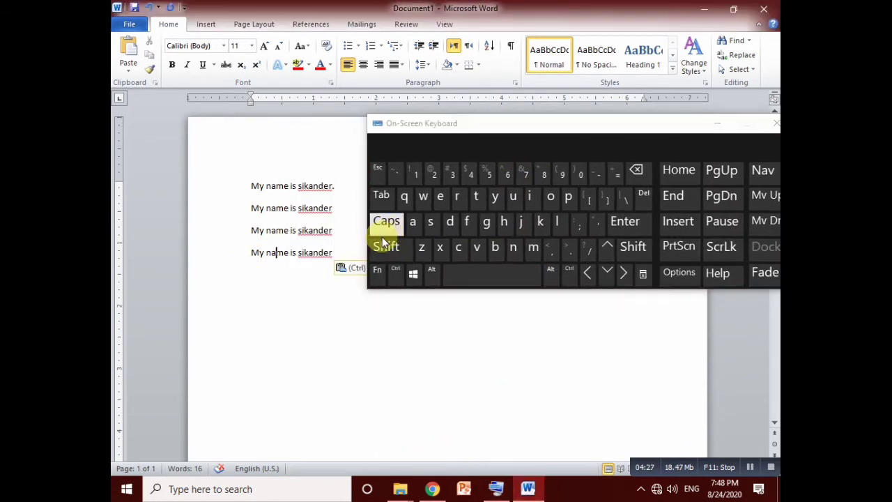
Copy the last "My name is" line, paste it on a new line below, and minimize the On-Screen Keyboard
{"action": "left_click_drag", "start_coordinate": [337, 254], "coordinate": [254, 253]}
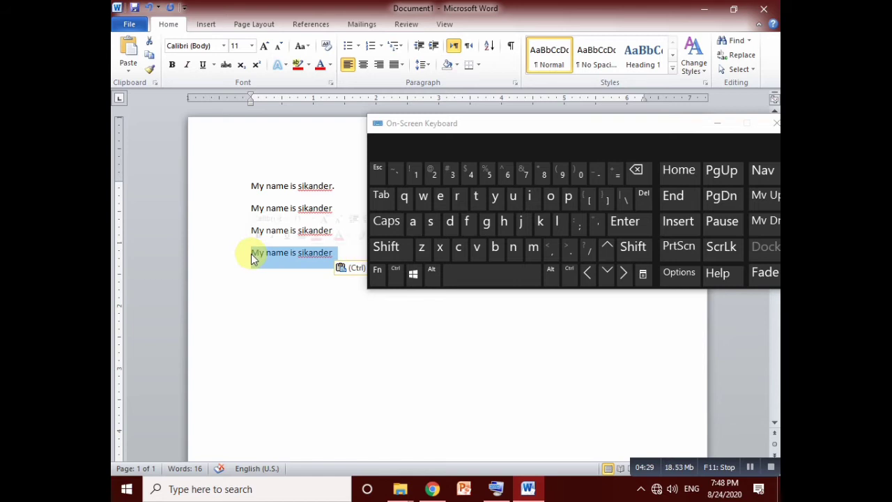
{"action": "left_click", "coordinate": [396, 277]}
{"action": "left_click", "coordinate": [457, 248]}
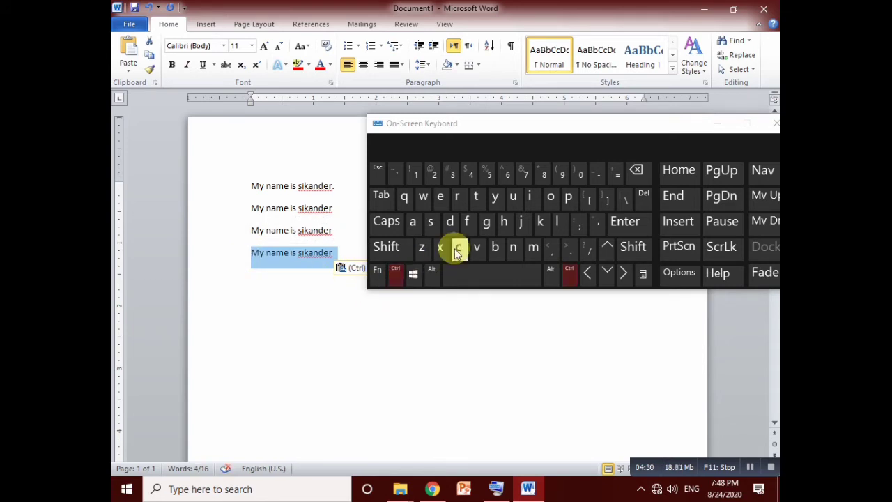
{"action": "left_click", "coordinate": [344, 258]}
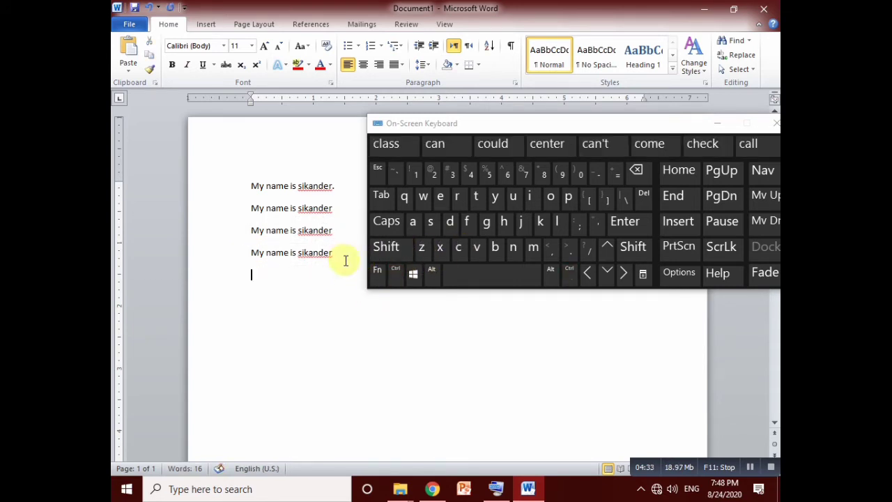
{"action": "left_click", "coordinate": [481, 248]}
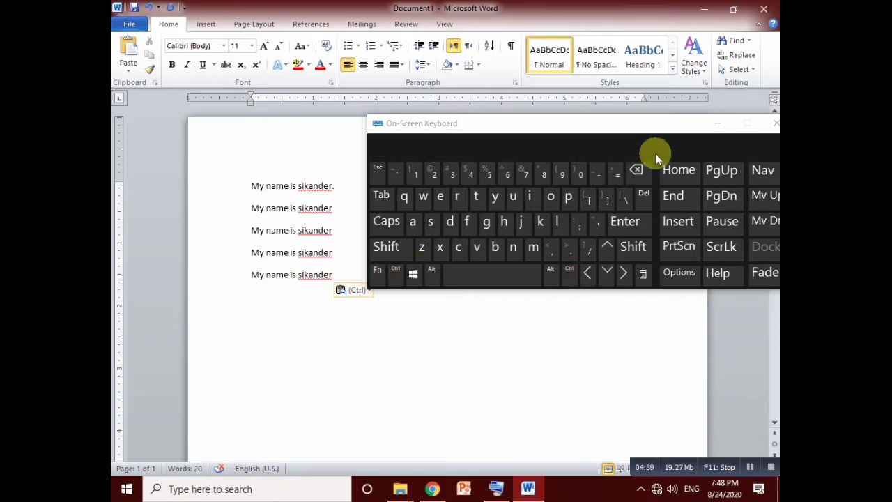
{"action": "left_click", "coordinate": [712, 123]}
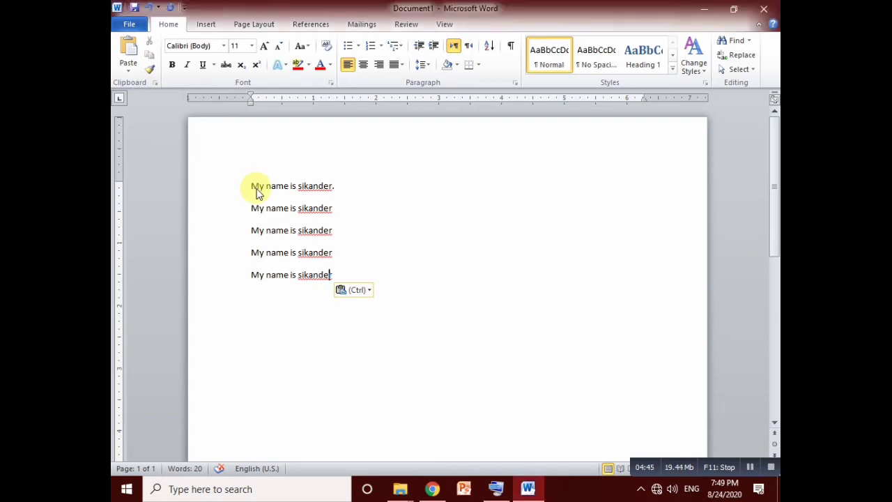
Format the first "My name is" sentence, without its period, in Segoe Script at size 20
{"action": "left_click_drag", "start_coordinate": [252, 185], "coordinate": [333, 186]}
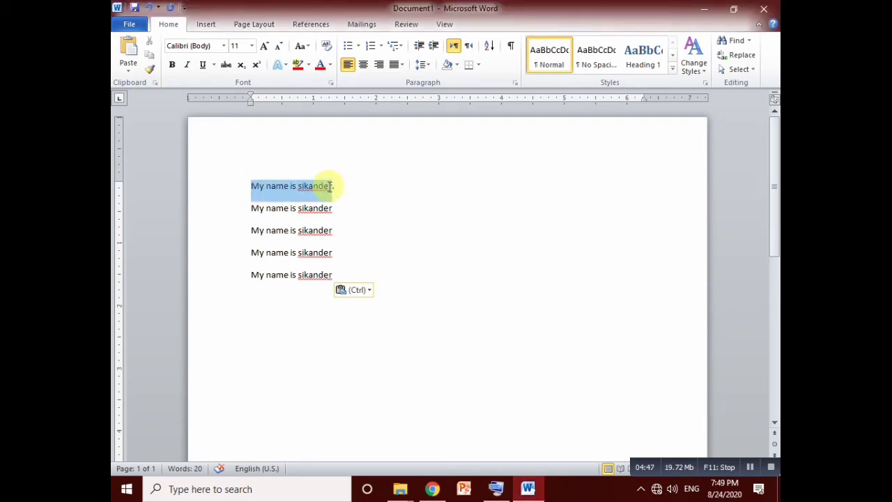
{"action": "left_click", "coordinate": [224, 46]}
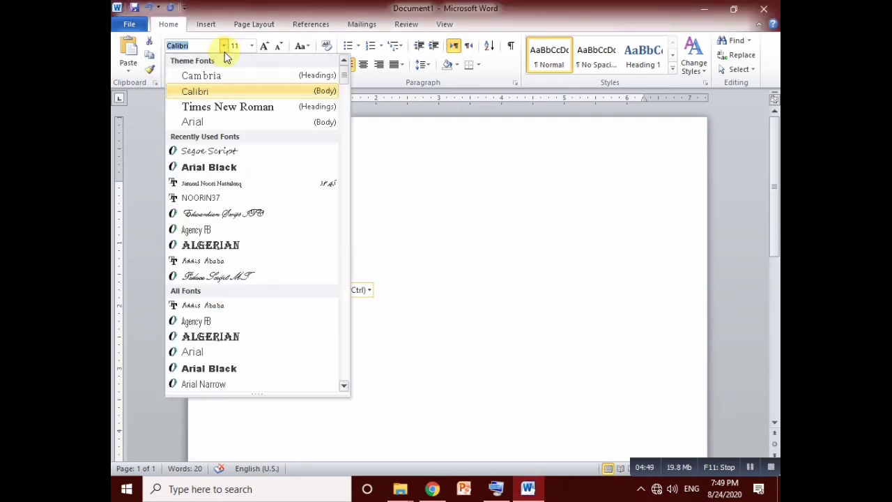
{"action": "left_click", "coordinate": [223, 152]}
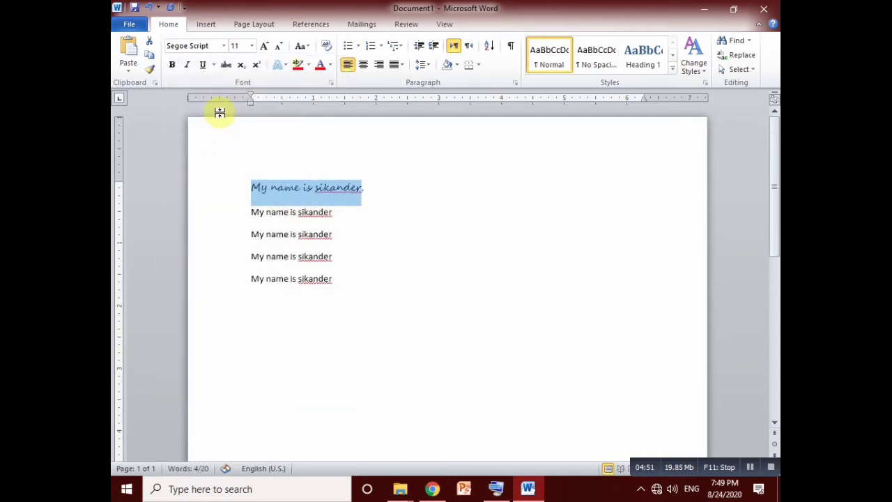
{"action": "left_click", "coordinate": [251, 46]}
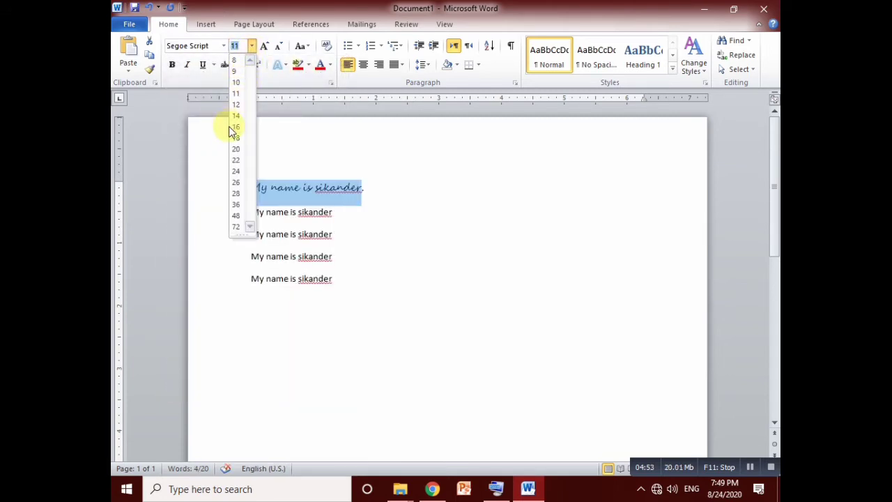
{"action": "left_click", "coordinate": [236, 148]}
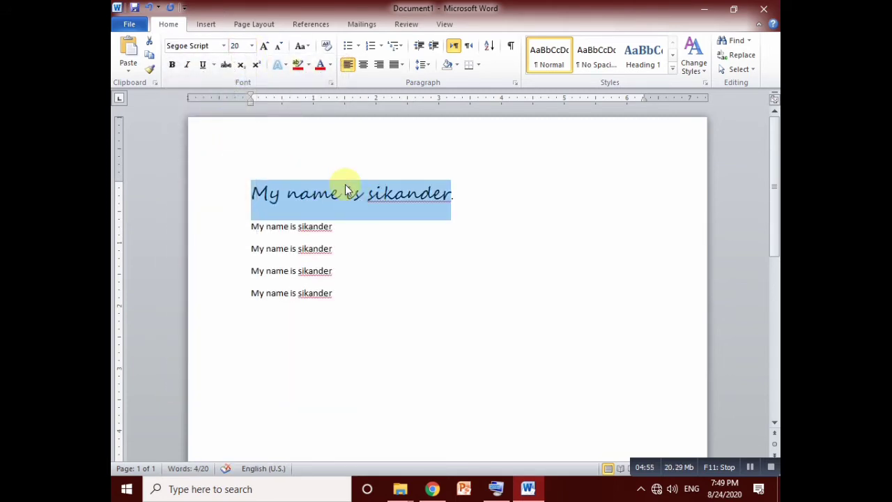
Apply bold, italic and underline to the first sentence, leaving out its period
{"action": "left_click", "coordinate": [171, 66]}
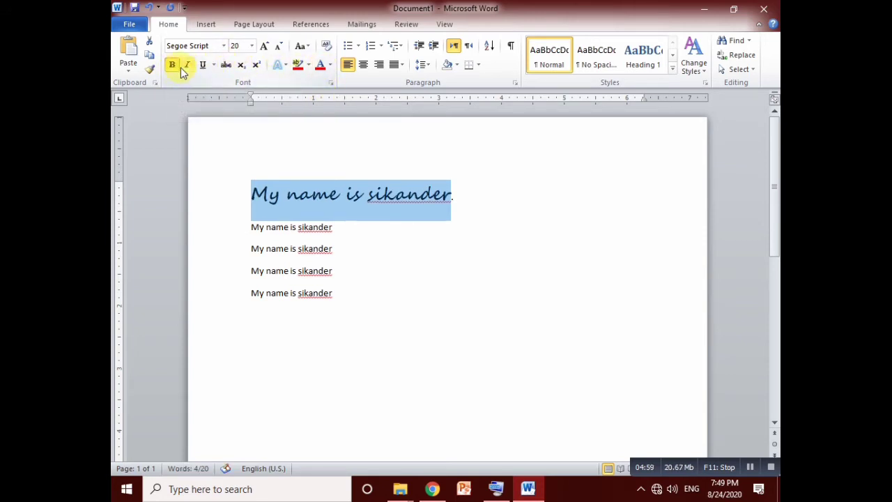
{"action": "left_click", "coordinate": [189, 67]}
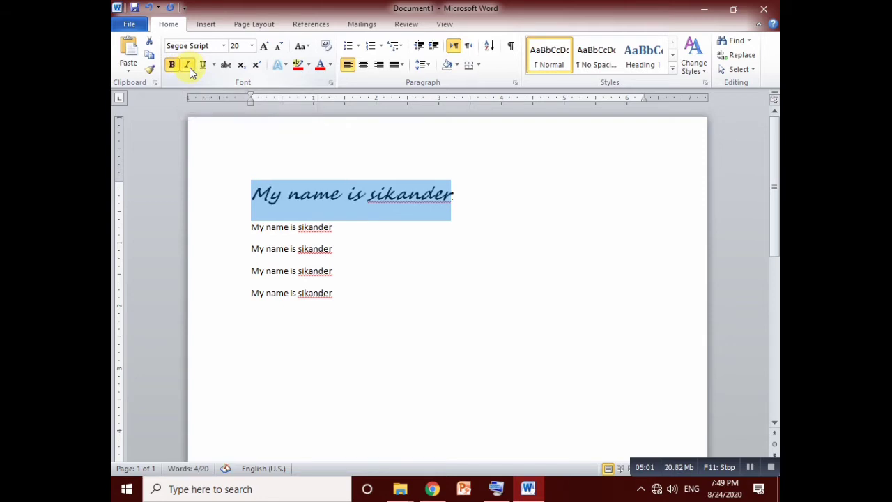
{"action": "left_click", "coordinate": [199, 68]}
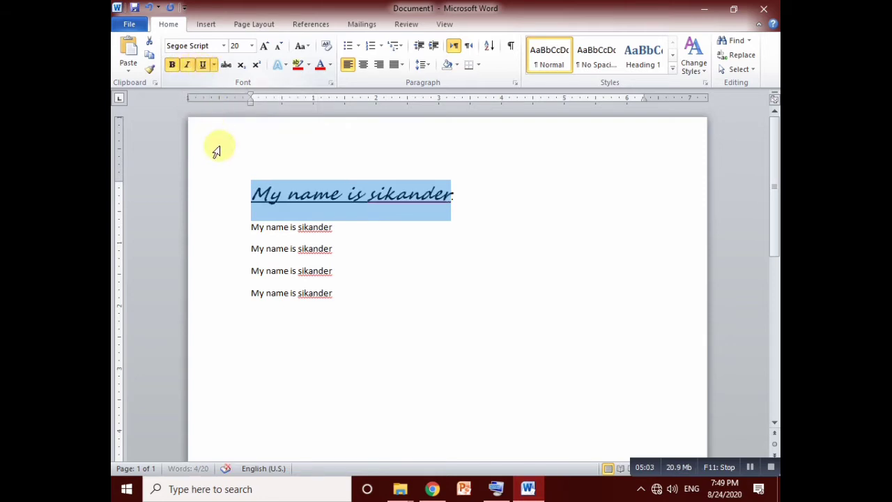
{"action": "left_click", "coordinate": [379, 267]}
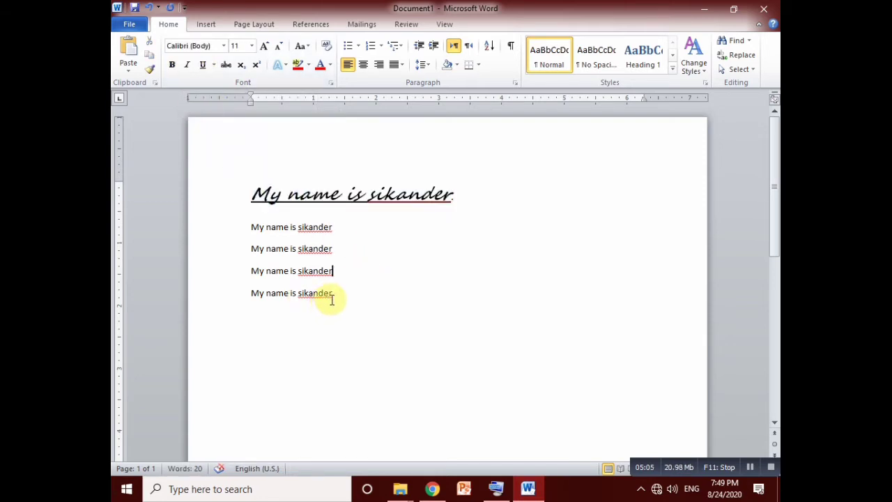
{"action": "left_click", "coordinate": [340, 249]}
{"action": "left_click", "coordinate": [368, 198]}
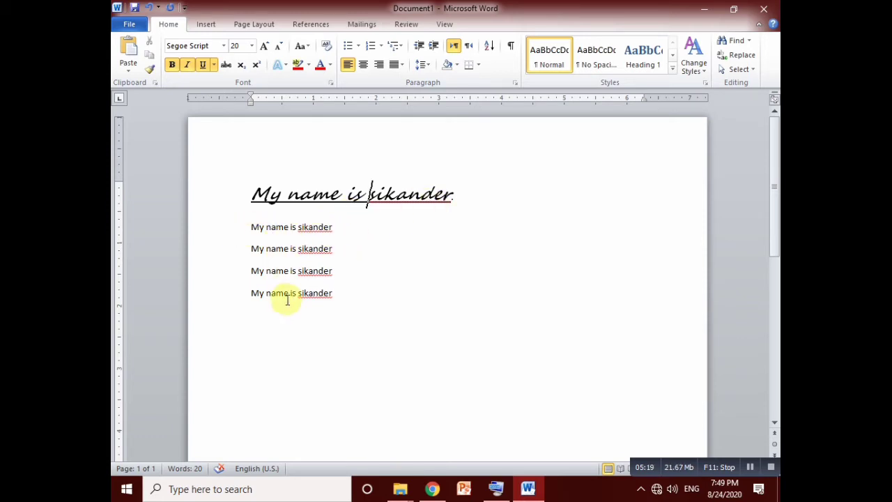
Set the four lines below the first sentence to Segoe Script at size 20
{"action": "left_click_drag", "start_coordinate": [336, 292], "coordinate": [214, 225]}
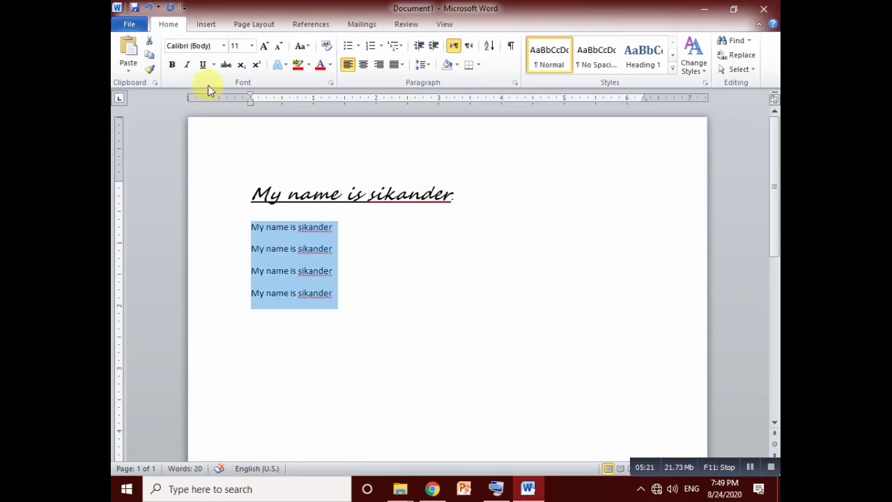
{"action": "left_click", "coordinate": [224, 46]}
{"action": "left_click", "coordinate": [229, 152]}
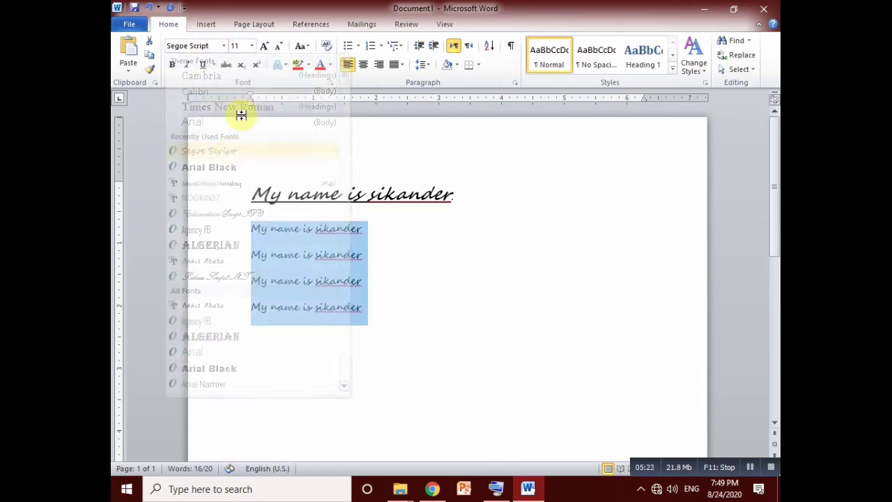
{"action": "left_click", "coordinate": [252, 46]}
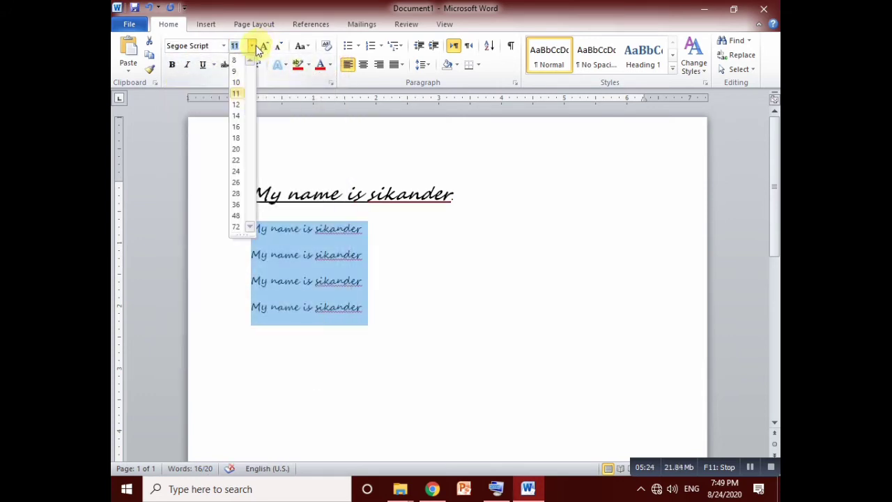
{"action": "left_click", "coordinate": [237, 147]}
Make the four lower lines bold, italic and underlined
{"action": "left_click", "coordinate": [178, 65]}
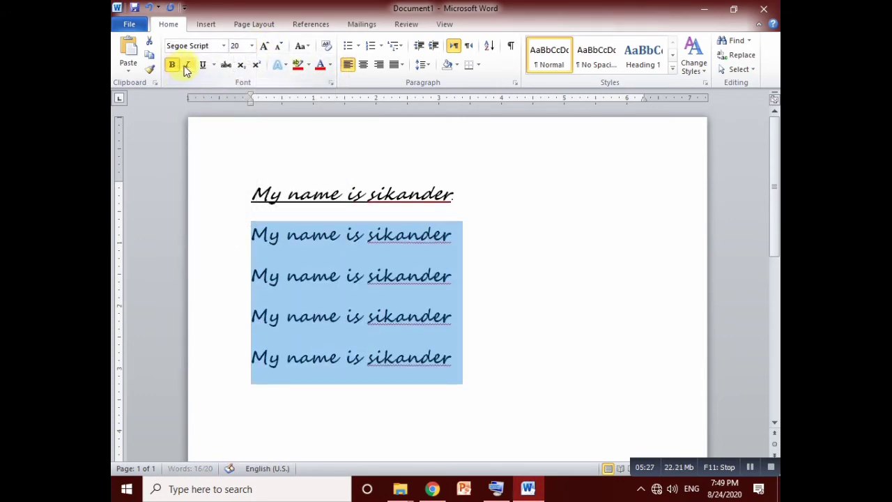
{"action": "left_click", "coordinate": [187, 65]}
{"action": "left_click", "coordinate": [202, 66]}
{"action": "left_click", "coordinate": [461, 213]}
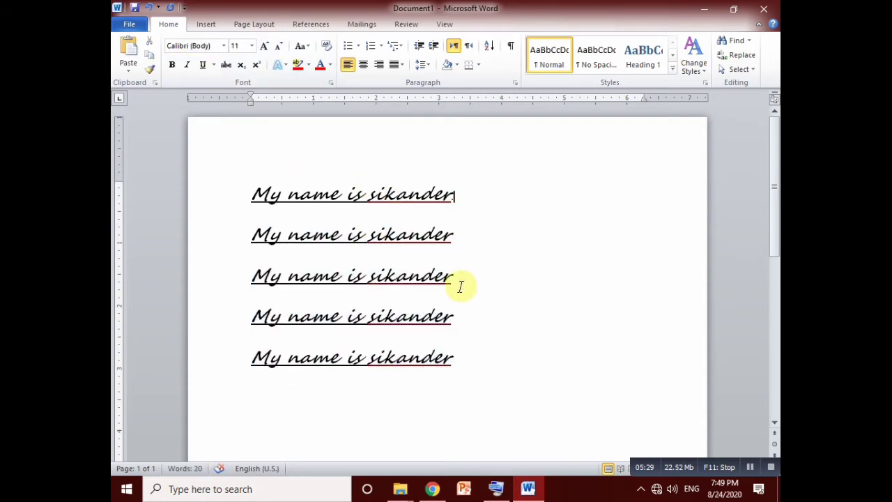
Revert the font, size, bold, italic and underline changes on the four lower lines
{"action": "left_click_drag", "start_coordinate": [453, 357], "coordinate": [217, 247]}
{"action": "key", "text": "super"}
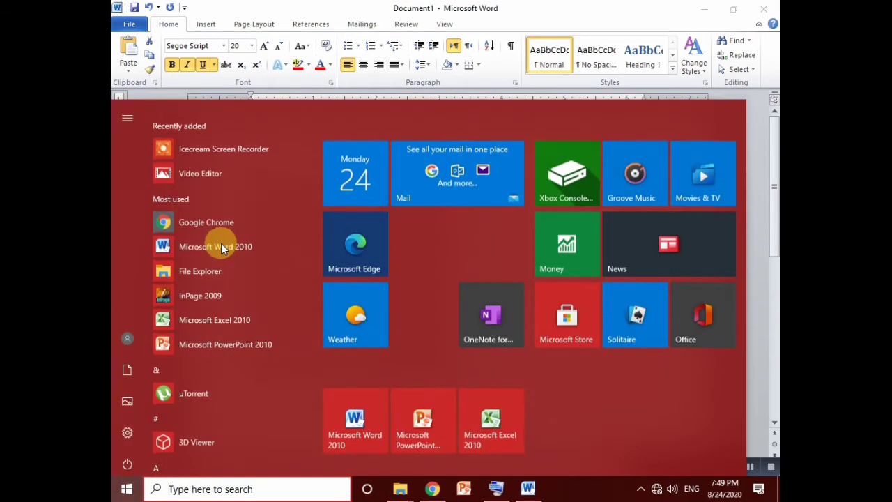
{"action": "key", "text": "super"}
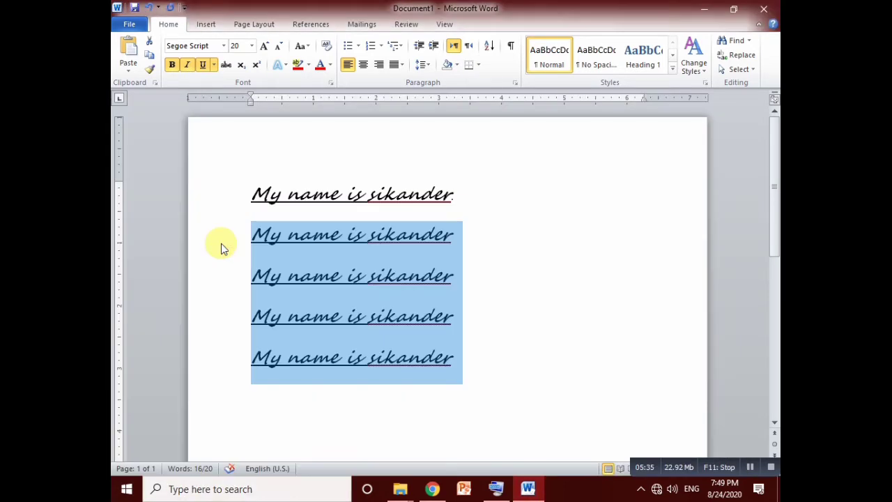
{"action": "key", "text": "ctrl+space"}
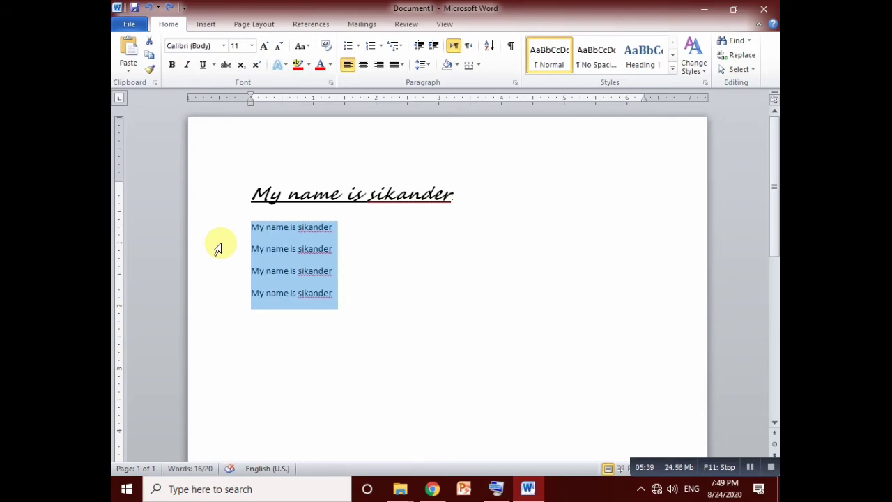
{"action": "left_click", "coordinate": [392, 292]}
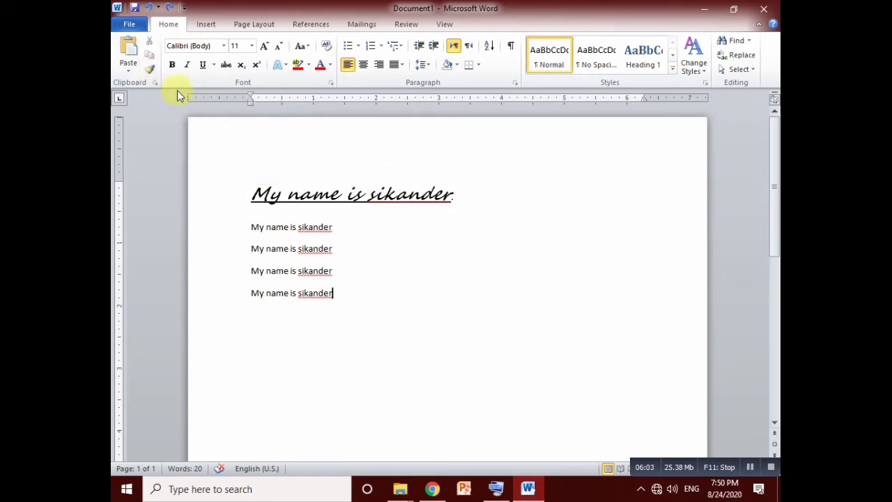
{"action": "left_click", "coordinate": [148, 70]}
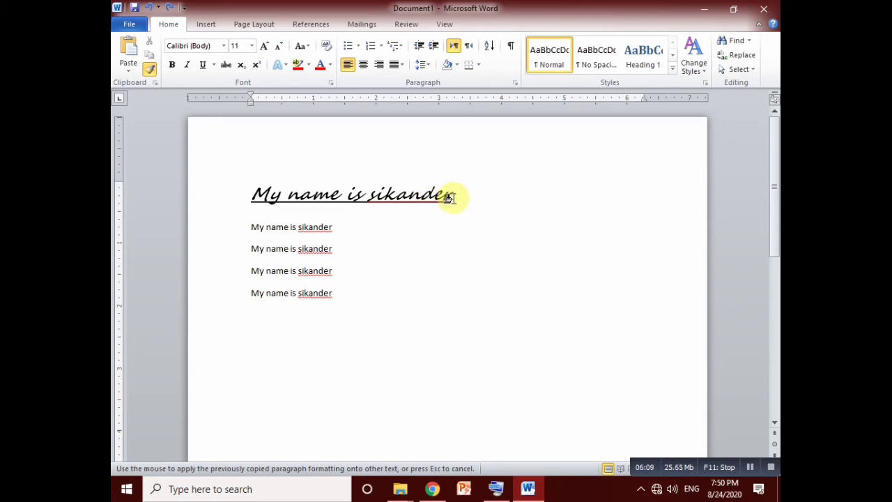
{"action": "left_click_drag", "start_coordinate": [450, 198], "coordinate": [252, 196]}
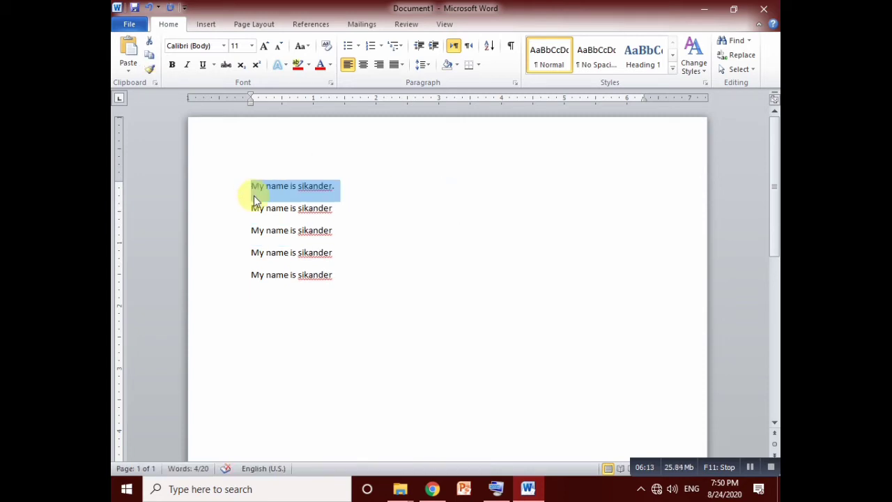
{"action": "key", "text": "ctrl+z"}
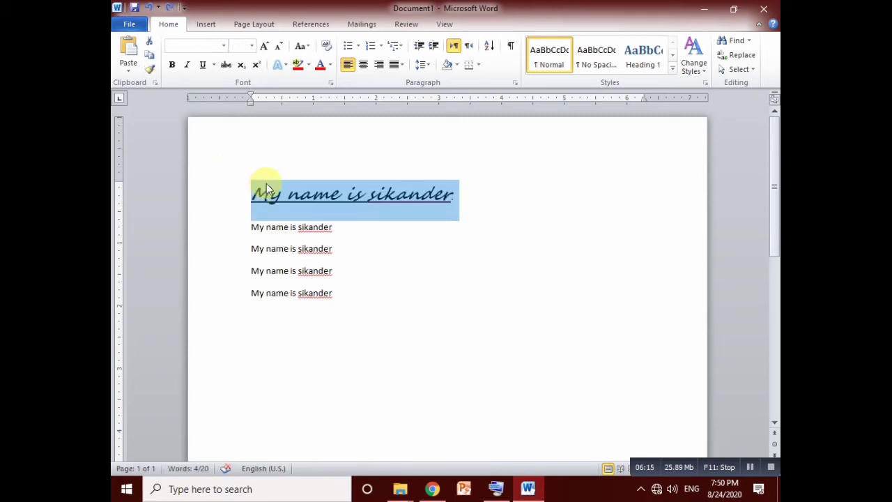
Copy the first line's formatting onto the second line with Format Painter
{"action": "left_click", "coordinate": [148, 71]}
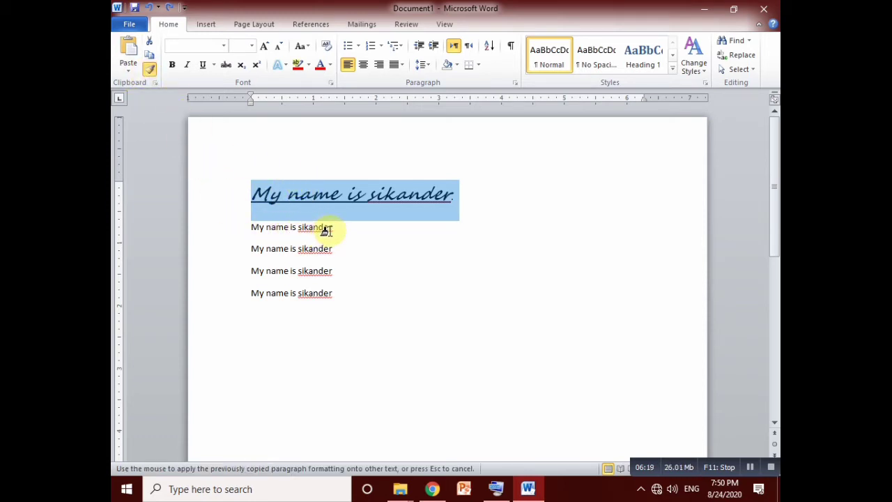
{"action": "left_click_drag", "start_coordinate": [326, 229], "coordinate": [232, 225]}
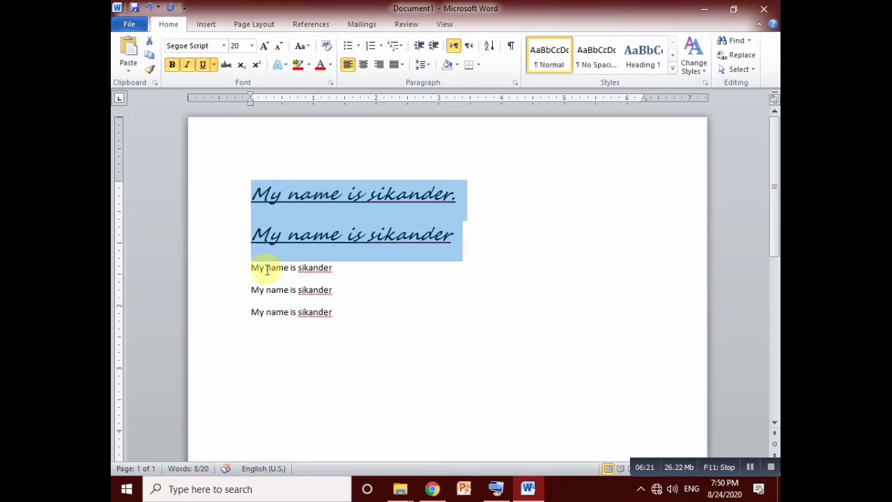
{"action": "left_click", "coordinate": [335, 288]}
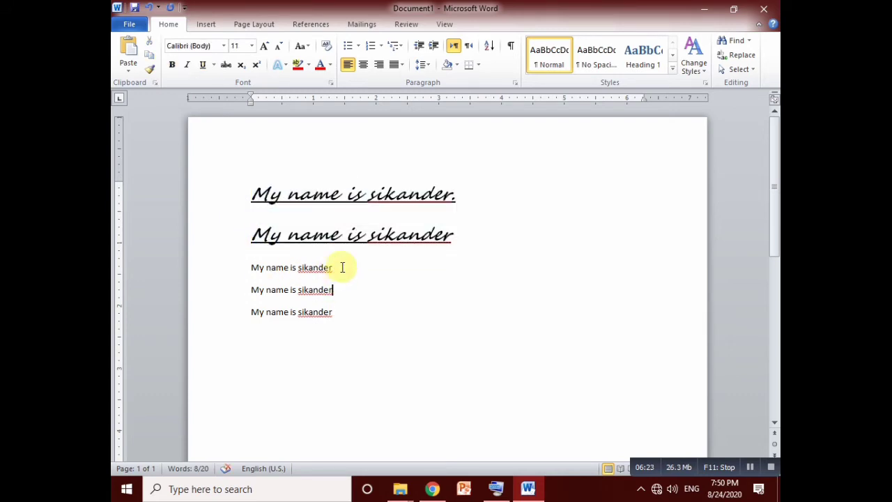
Copy the formatting of the first two lines onto the remaining three lines with Format Painter
{"action": "left_click_drag", "start_coordinate": [422, 239], "coordinate": [257, 211]}
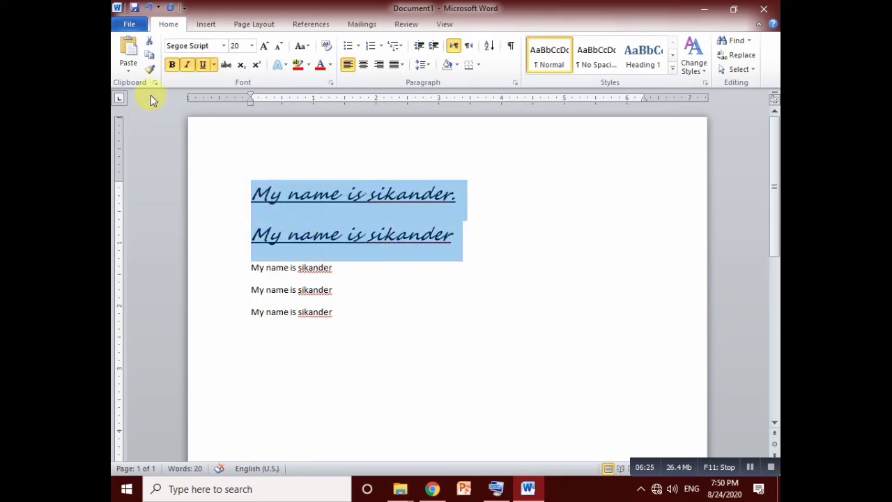
{"action": "left_click", "coordinate": [148, 70]}
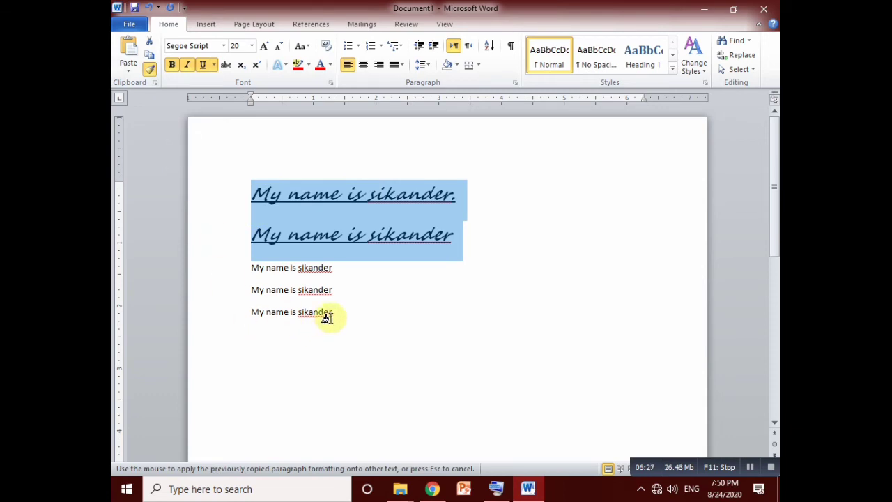
{"action": "mouse_move", "coordinate": [326, 317]}
{"action": "left_mouse_down"}
{"action": "mouse_move", "coordinate": [258, 307]}
{"action": "mouse_move", "coordinate": [221, 263]}
{"action": "left_mouse_up"}
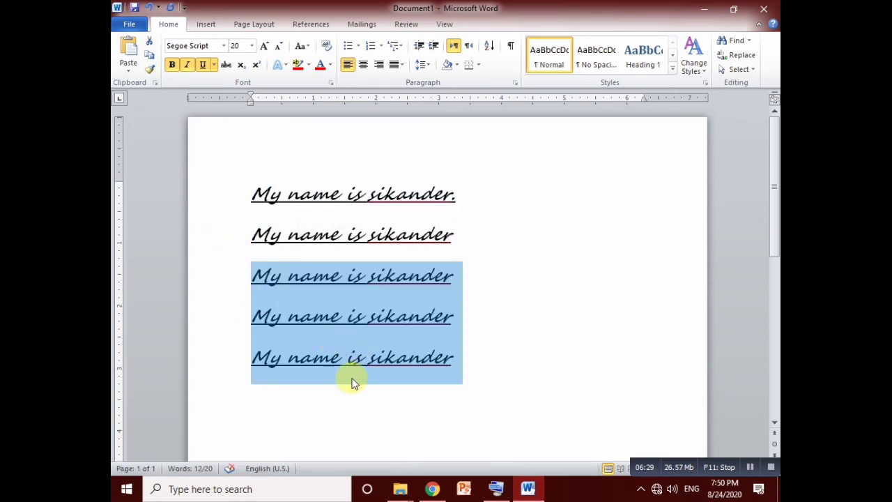
{"action": "left_click", "coordinate": [345, 358]}
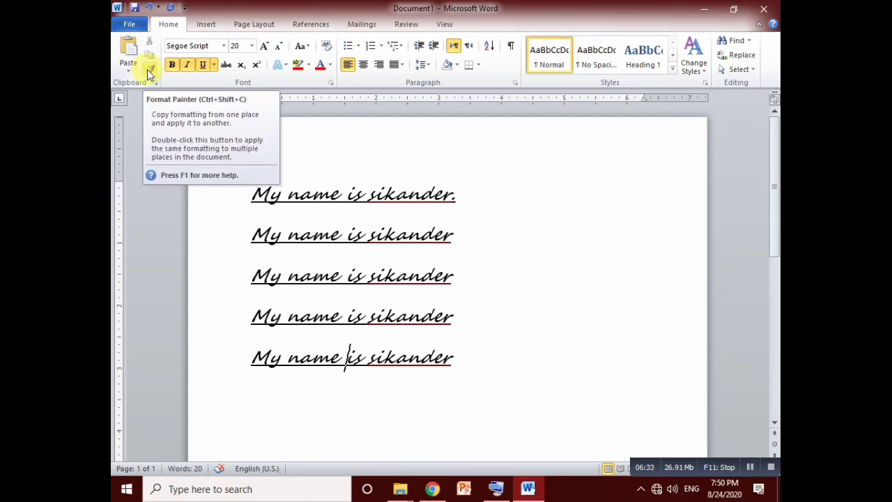
{"action": "left_click", "coordinate": [560, 208]}
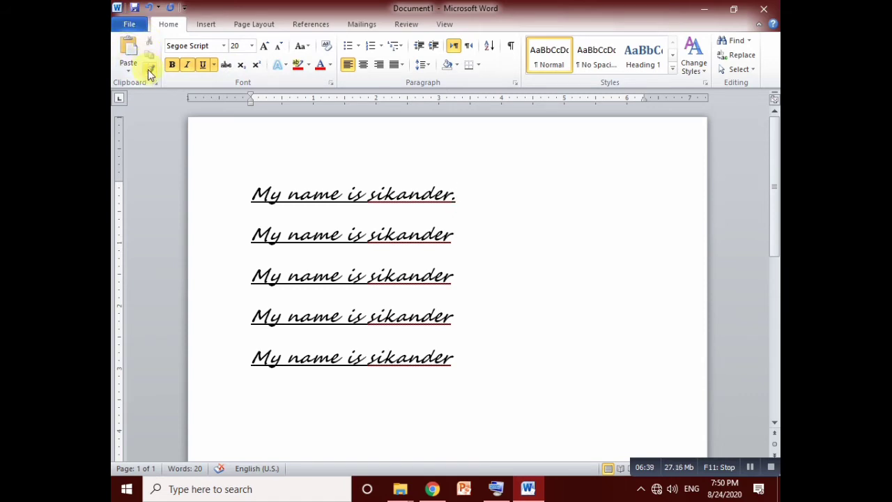
{"action": "left_click", "coordinate": [224, 45]}
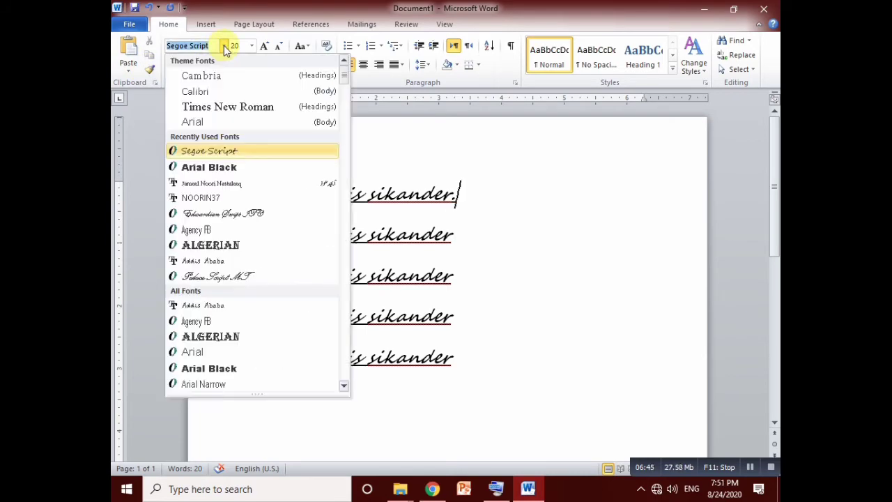
{"action": "scroll", "coordinate": [226, 180], "scroll_direction": "down", "scroll_amount": 7}
{"action": "scroll", "coordinate": [224, 181], "scroll_direction": "down", "scroll_amount": 4}
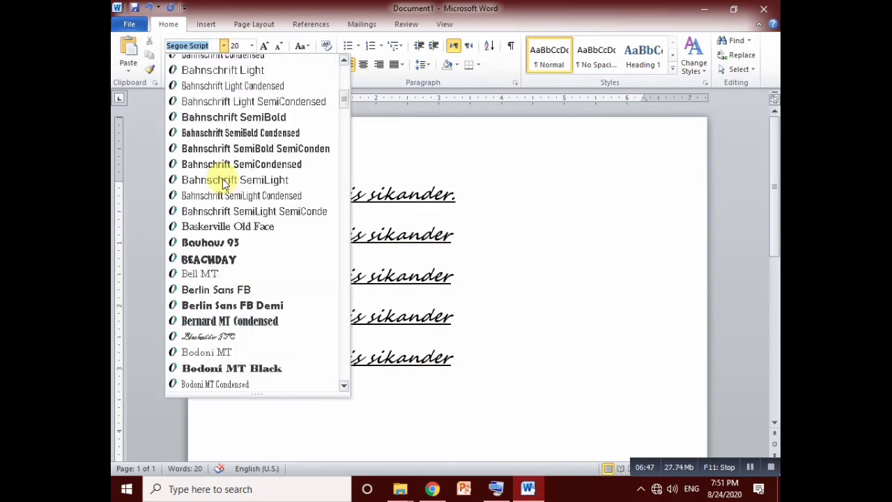
{"action": "scroll", "coordinate": [216, 179], "scroll_direction": "up", "scroll_amount": 6}
{"action": "left_click", "coordinate": [223, 45]}
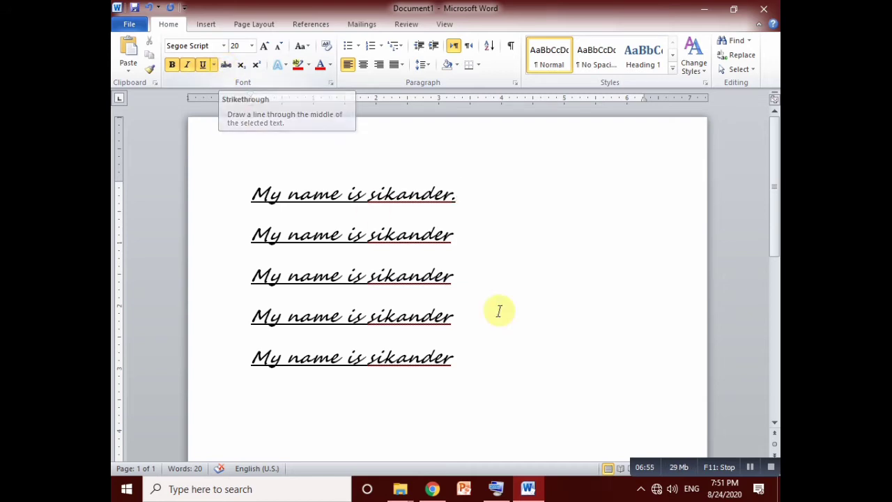
Delete all five lines of text and turn off bold, italic and underline for new text
{"action": "left_click_drag", "start_coordinate": [482, 368], "coordinate": [235, 193]}
{"action": "key", "text": "BackSpace"}
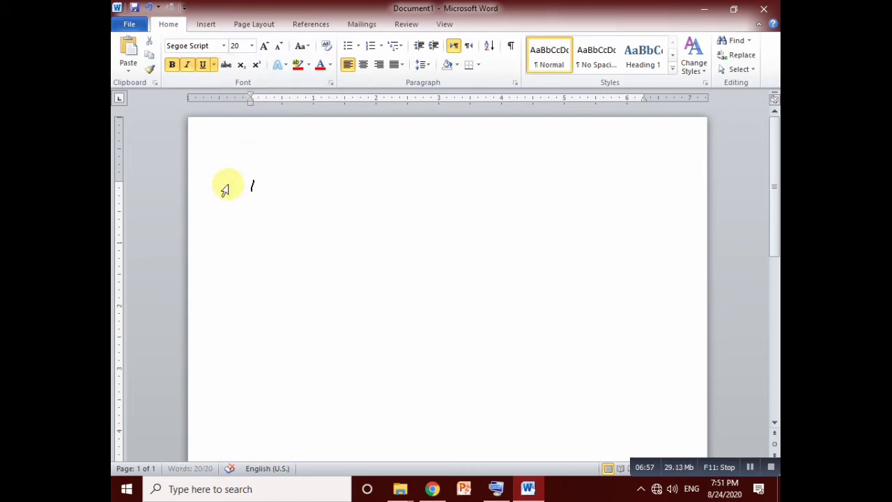
{"action": "left_click", "coordinate": [187, 64]}
{"action": "left_click", "coordinate": [171, 64]}
{"action": "left_click", "coordinate": [201, 64]}
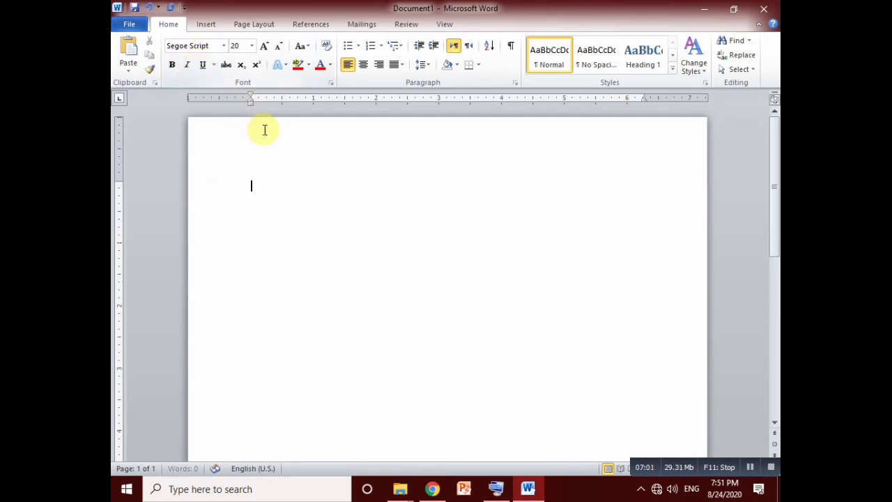
Enter 200 on the empty page and apply strikethrough to it
{"action": "type", "text": "200"}
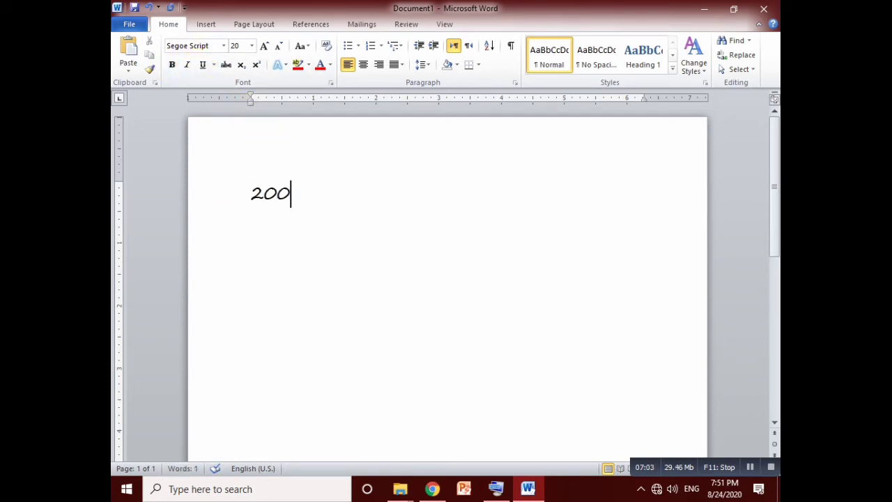
{"action": "left_click", "coordinate": [226, 64]}
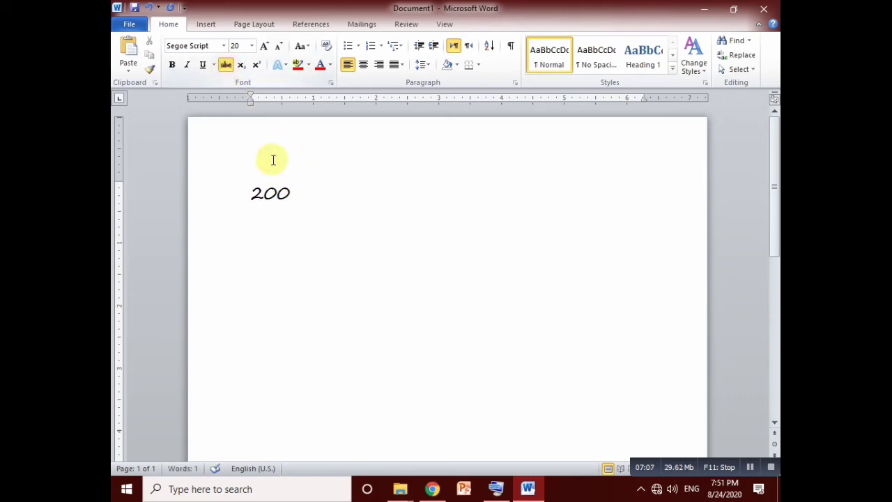
{"action": "left_click_drag", "start_coordinate": [294, 193], "coordinate": [212, 189]}
{"action": "left_click", "coordinate": [225, 65]}
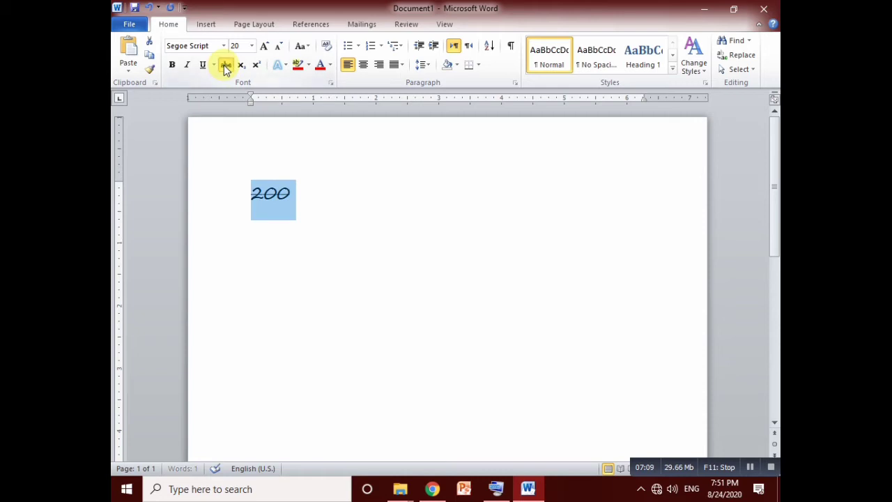
{"action": "left_click", "coordinate": [357, 198]}
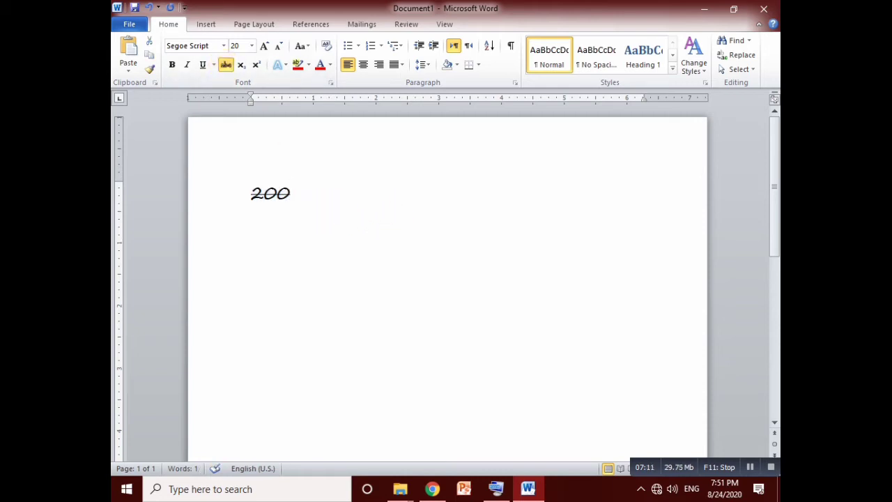
Enter 150 after the struck-out 200 and remove the strikethrough from 150 only
{"action": "type", "text": "150"}
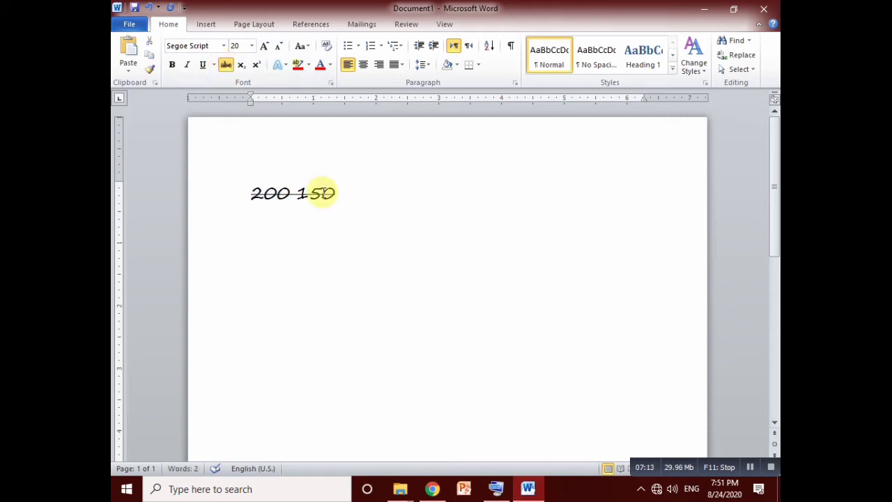
{"action": "left_click_drag", "start_coordinate": [296, 197], "coordinate": [331, 187]}
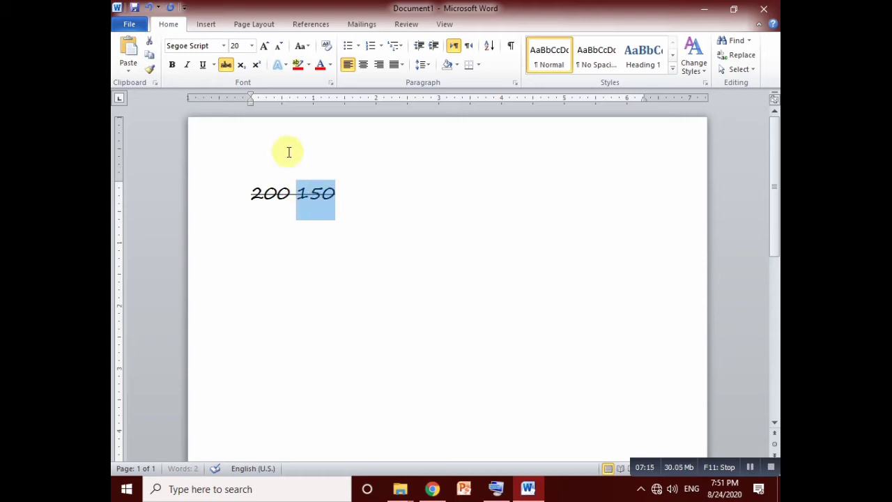
{"action": "left_click", "coordinate": [226, 64]}
{"action": "left_click", "coordinate": [357, 205]}
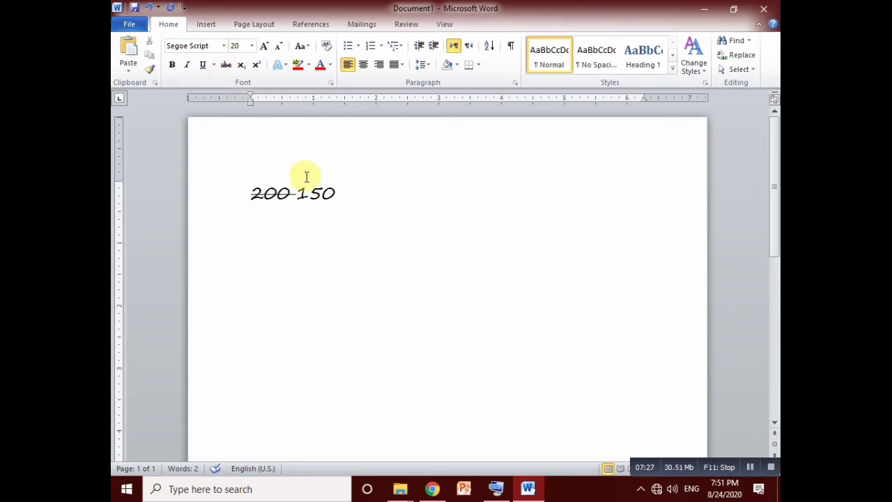
{"action": "left_click", "coordinate": [249, 193]}
{"action": "left_click_drag", "start_coordinate": [249, 193], "coordinate": [296, 193]}
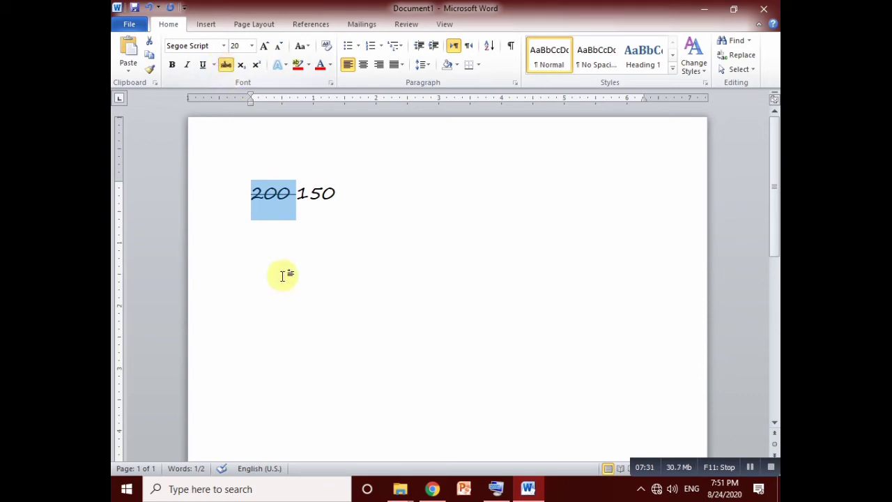
{"action": "left_click", "coordinate": [288, 239]}
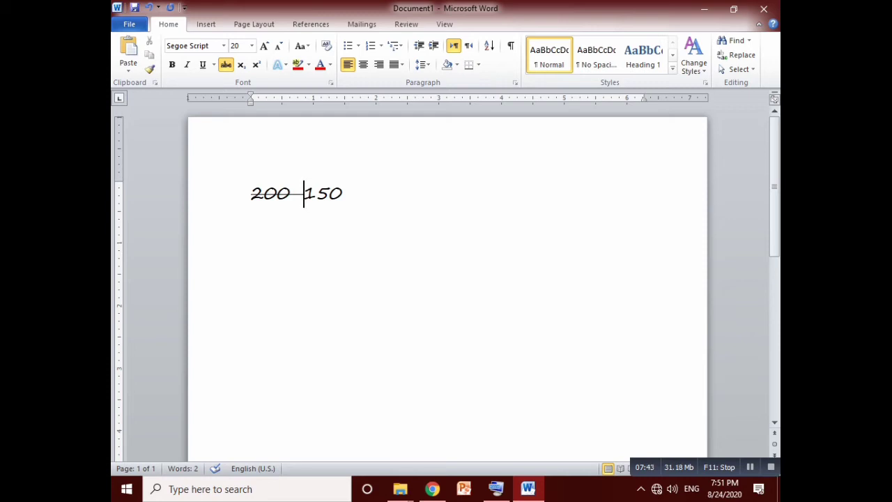
Add a 2 directly after 150 and format only that 2 as superscript
{"action": "left_click", "coordinate": [345, 193]}
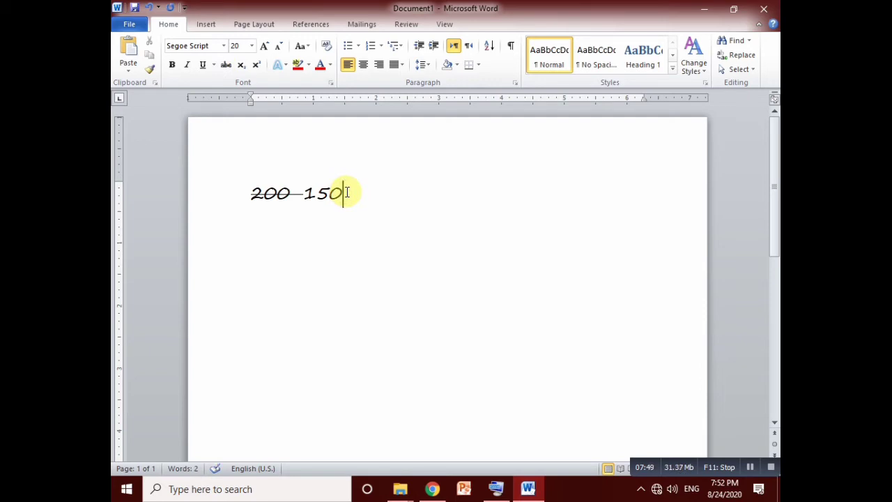
{"action": "type", "text": "2"}
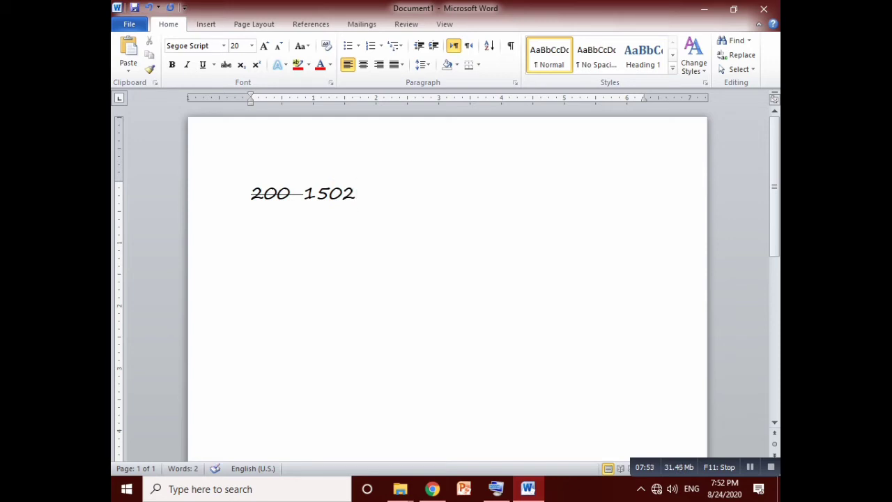
{"action": "key", "text": "shift+Left"}
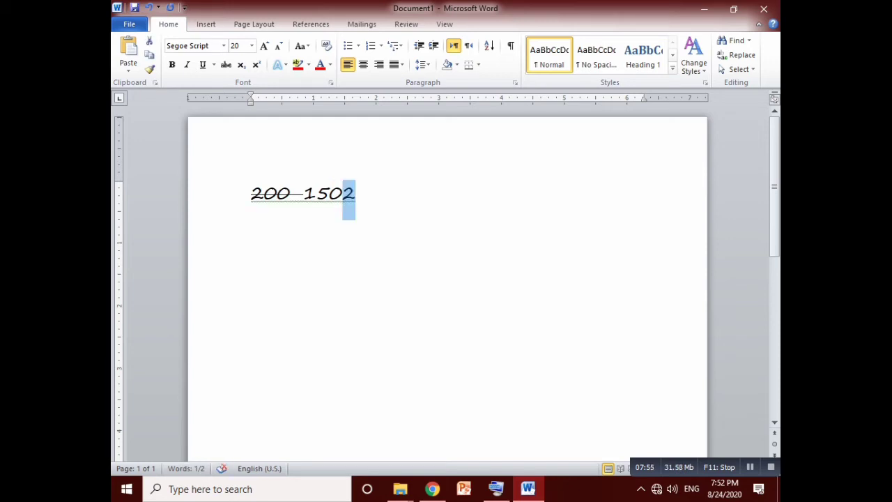
{"action": "left_click", "coordinate": [255, 65]}
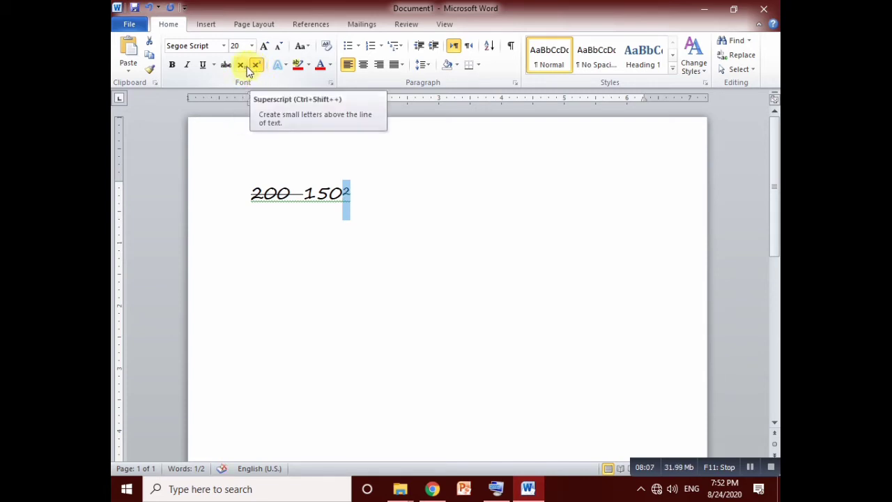
Change the small 2 after 150 to subscript
{"action": "left_click", "coordinate": [240, 67]}
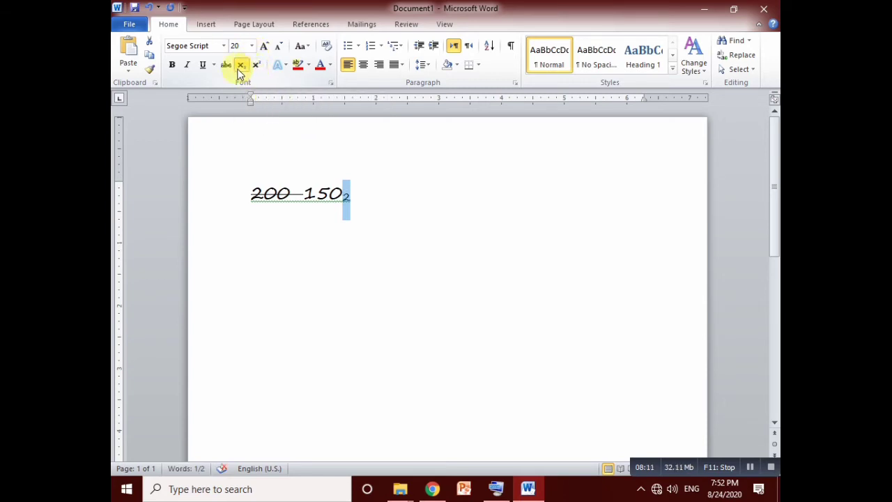
{"action": "left_click", "coordinate": [351, 202]}
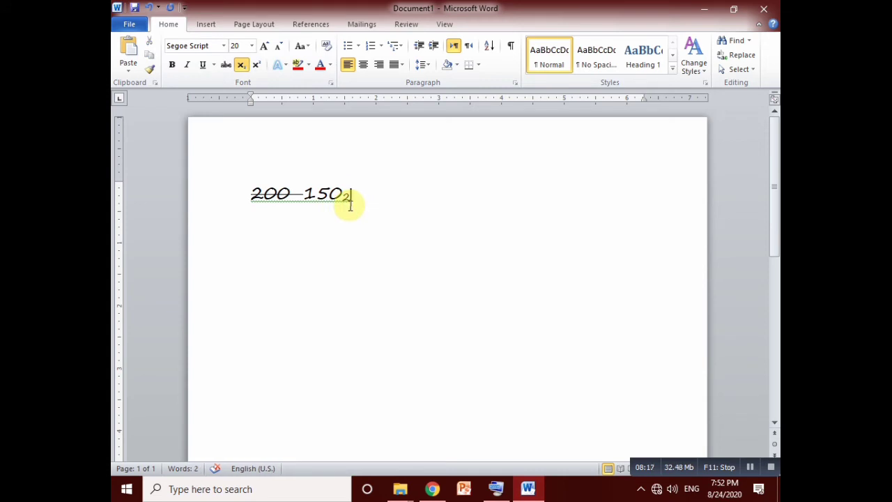
{"action": "left_click_drag", "start_coordinate": [348, 200], "coordinate": [343, 197]}
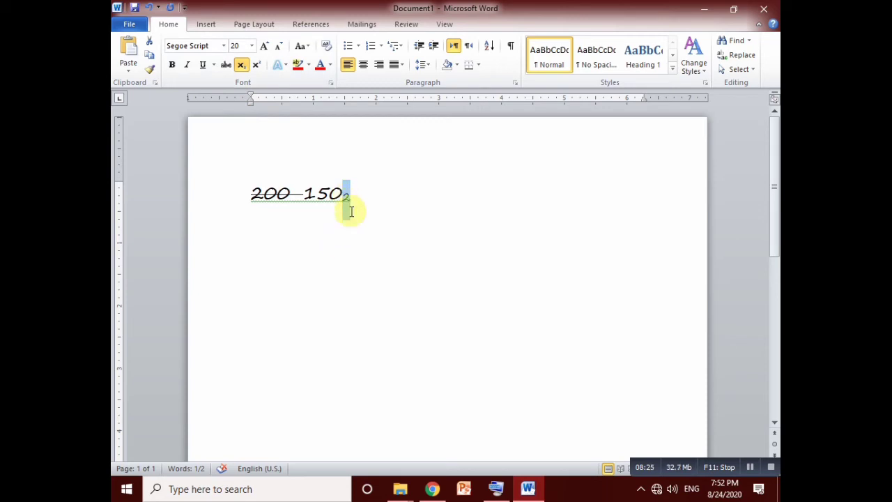
{"action": "left_click", "coordinate": [363, 257]}
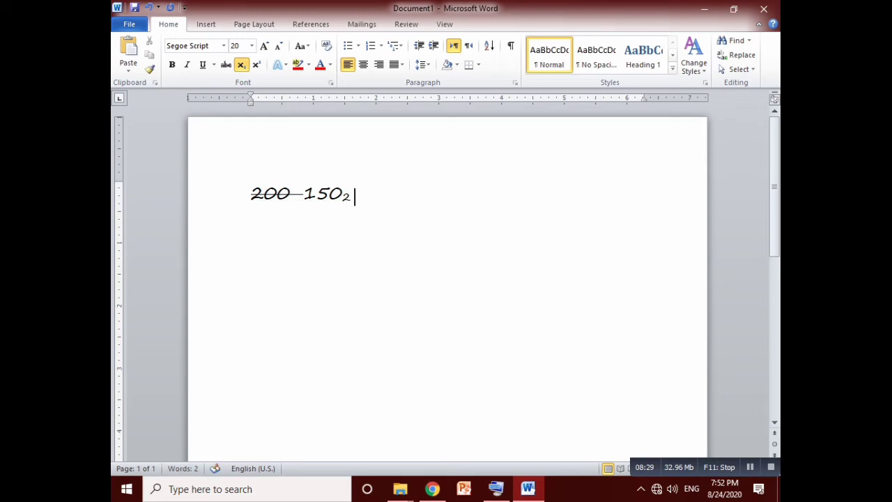
Turn off subscript and enter 1002 as a third number on the line
{"action": "left_click", "coordinate": [241, 64]}
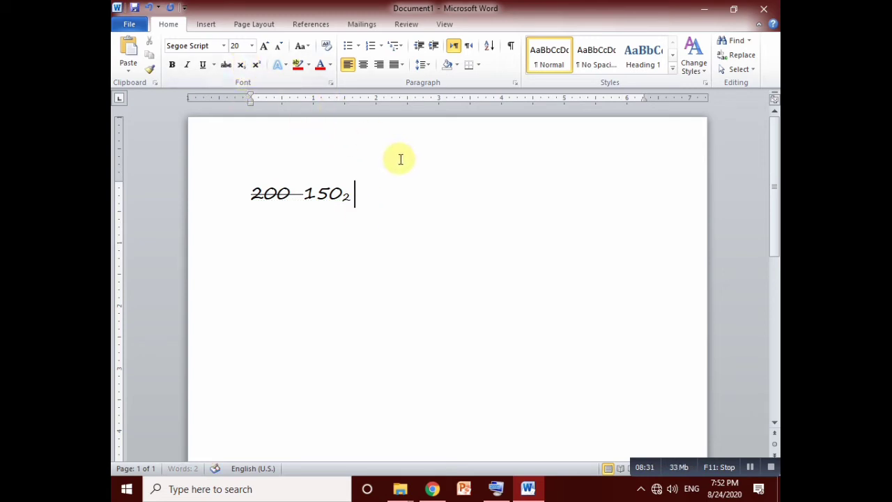
{"action": "type", "text": "1002"}
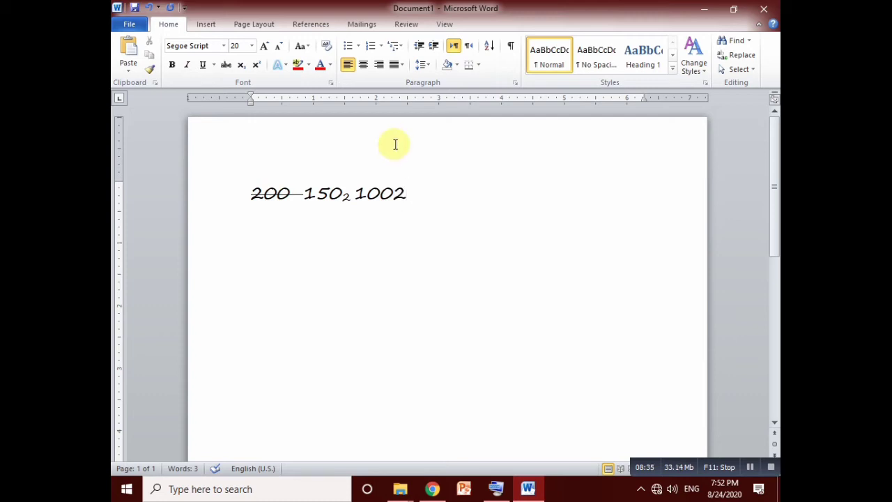
Bring up the On-Screen Keyboard beside the text and look up 1502, 1002 and 200 in Research
{"action": "left_click", "coordinate": [495, 489]}
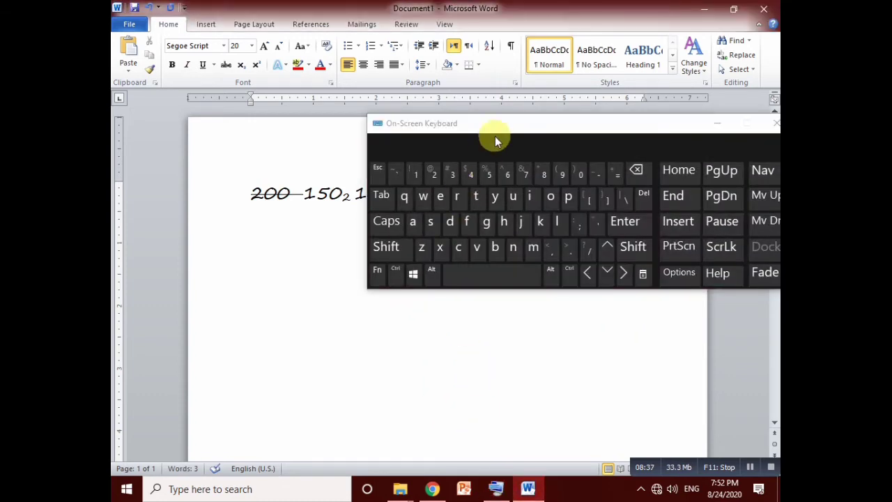
{"action": "left_click_drag", "start_coordinate": [493, 124], "coordinate": [549, 154]}
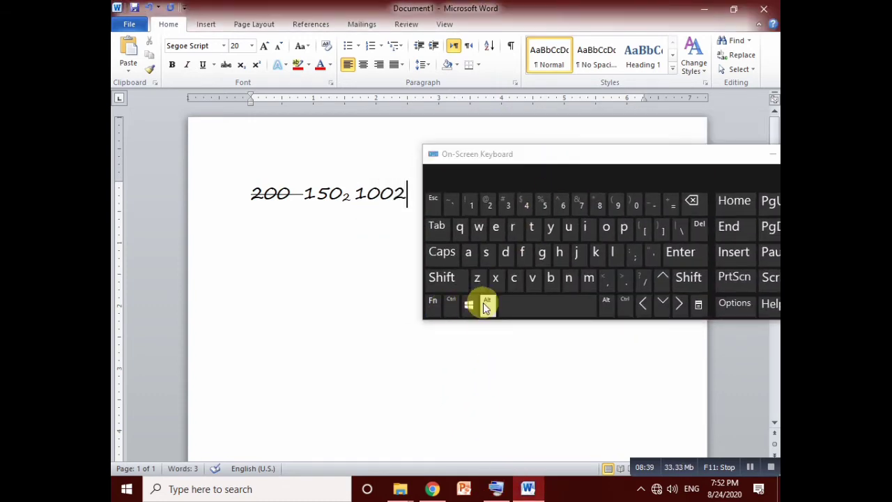
{"action": "left_click", "coordinate": [487, 302]}
{"action": "left_click", "coordinate": [350, 159], "text": "alt"}
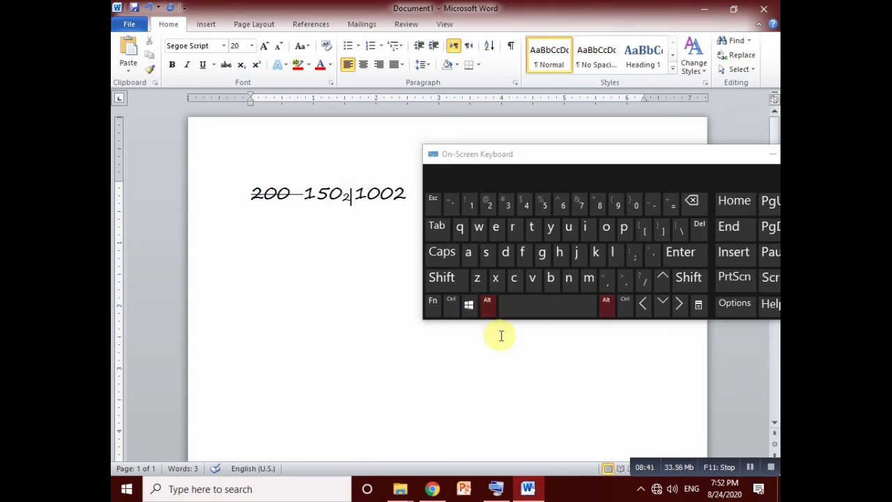
{"action": "left_click", "coordinate": [485, 306]}
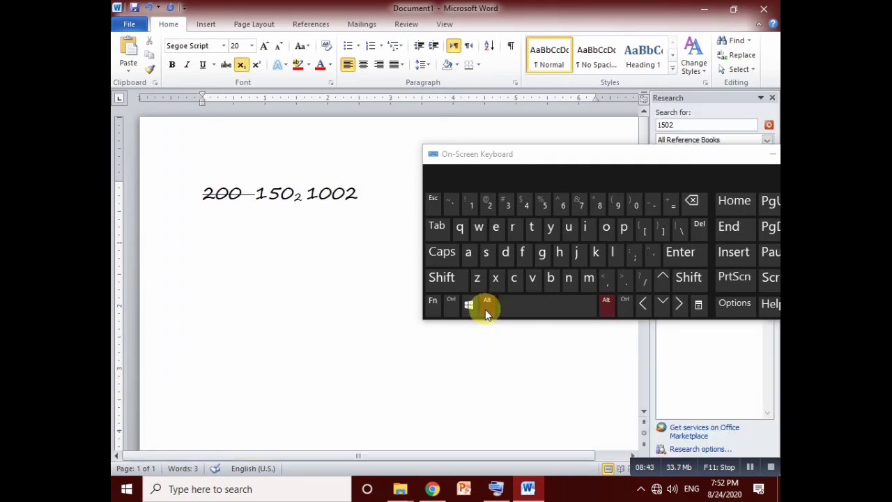
{"action": "left_click", "coordinate": [325, 165], "text": "alt"}
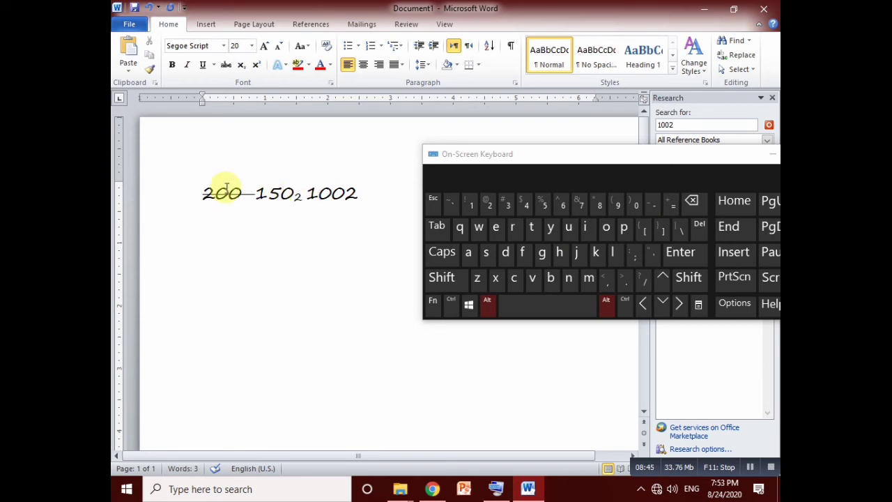
{"action": "left_click", "coordinate": [204, 195], "text": "alt"}
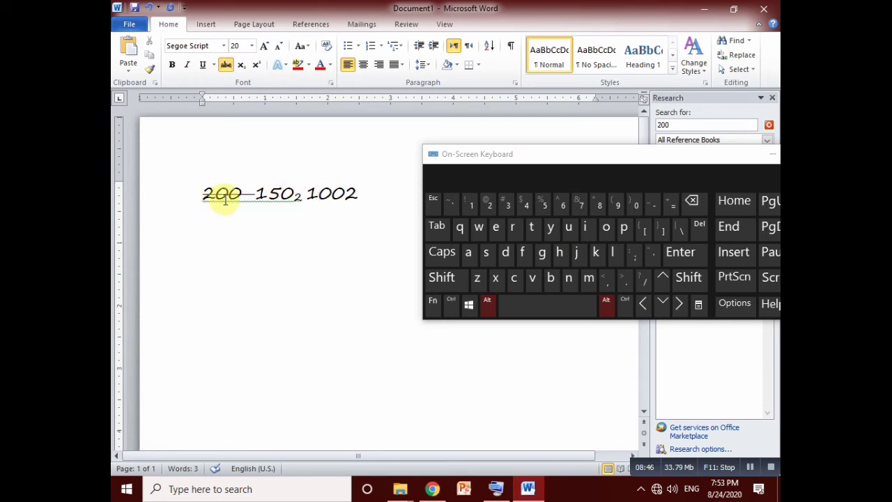
Release the held Alt modifier and minimize the On-Screen Keyboard
{"action": "left_click", "coordinate": [487, 301]}
{"action": "left_click_drag", "start_coordinate": [727, 154], "coordinate": [654, 159]}
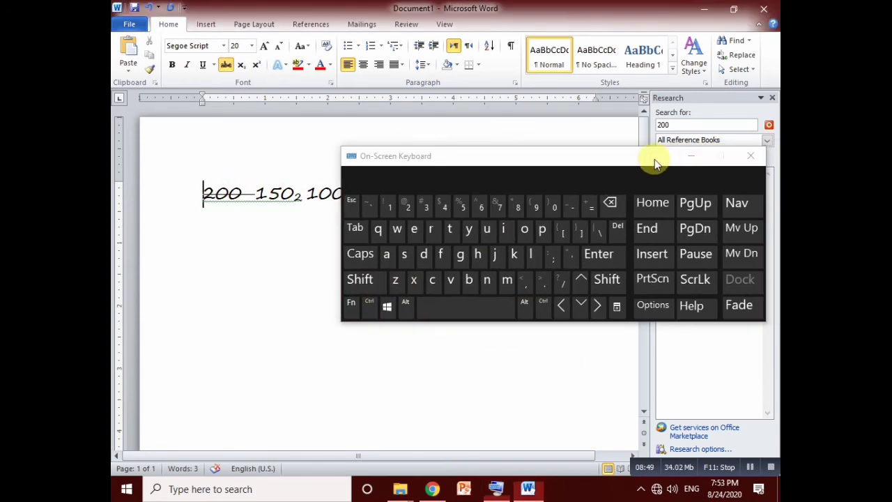
{"action": "left_click", "coordinate": [683, 155]}
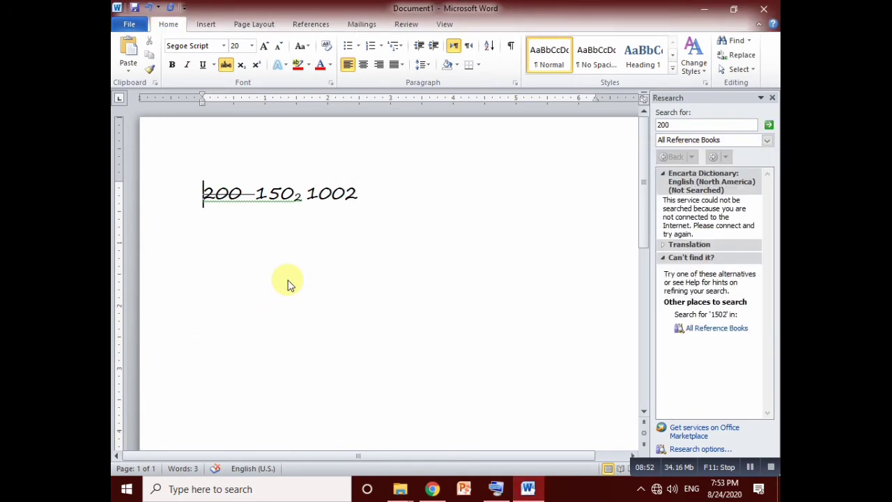
Change the final 2 of 1002 on the numbers line to superscript
{"action": "key", "text": "alt"}
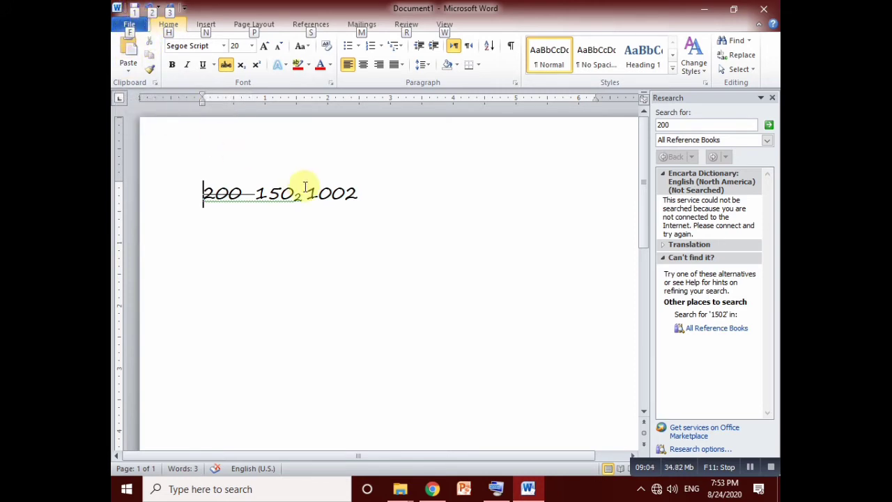
{"action": "left_click_drag", "start_coordinate": [345, 194], "coordinate": [357, 194]}
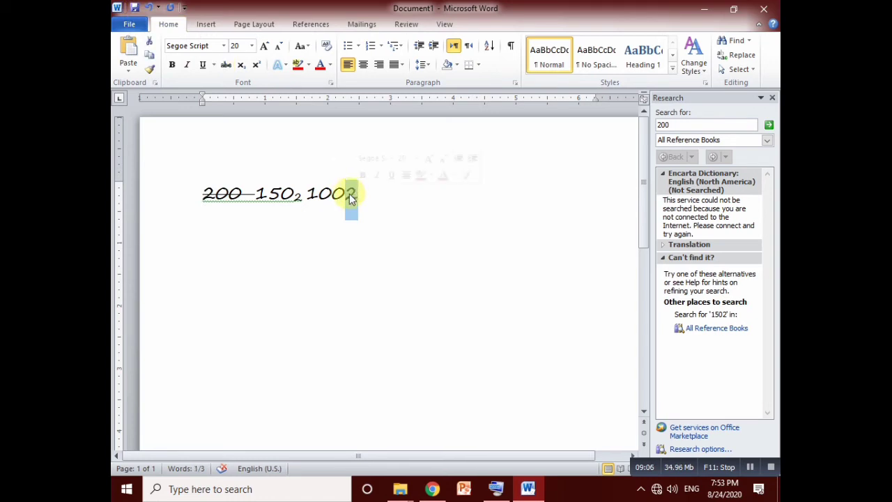
{"action": "key", "text": "alt"}
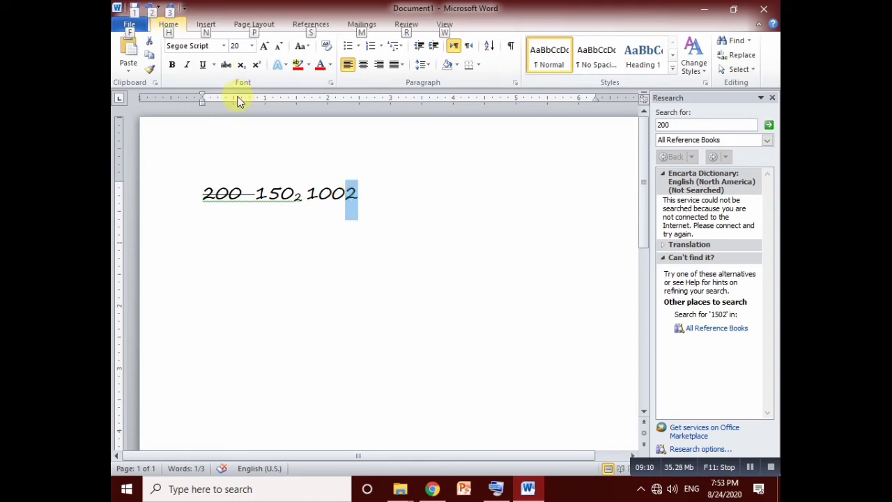
{"action": "key", "text": "h"}
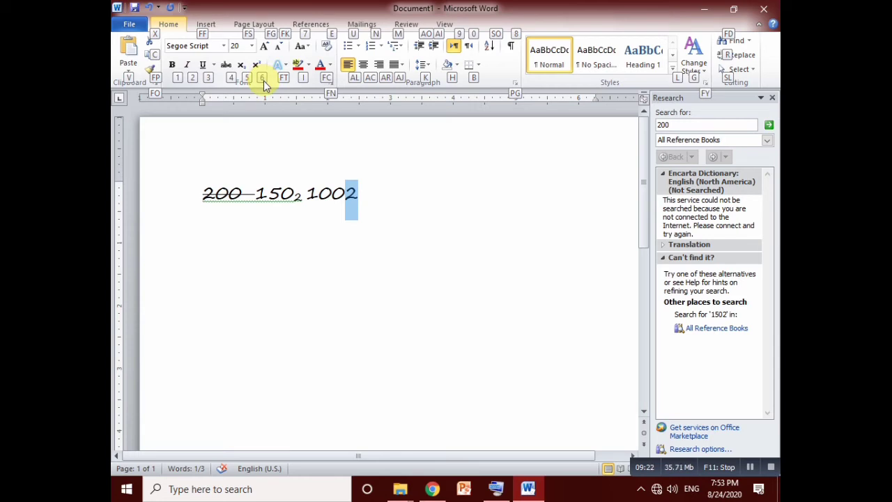
{"action": "key", "text": "6"}
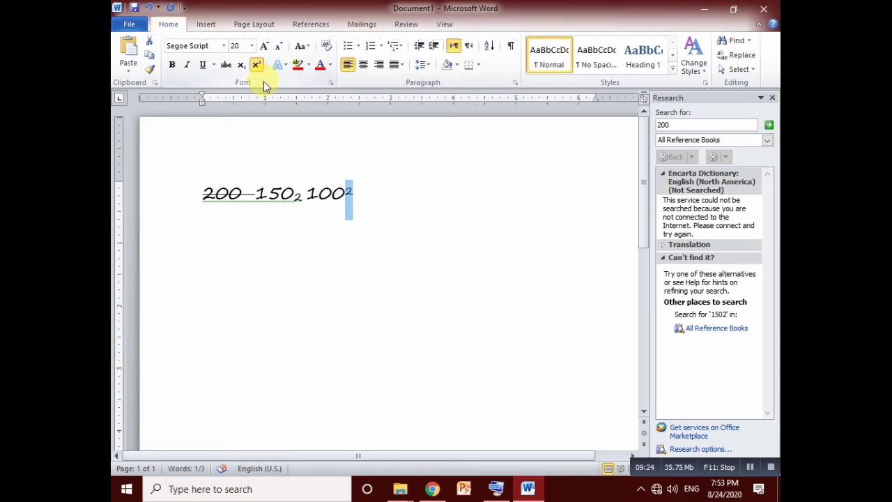
{"action": "left_click", "coordinate": [367, 199]}
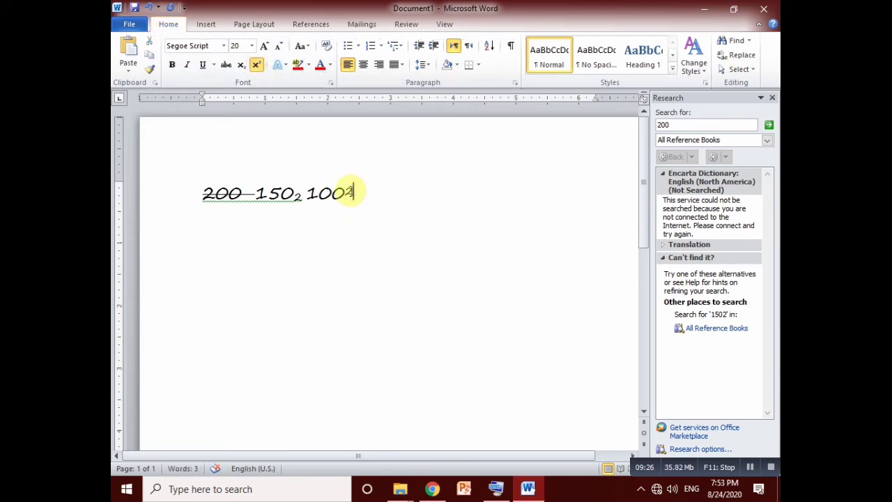
{"action": "left_click_drag", "start_coordinate": [344, 194], "coordinate": [354, 194]}
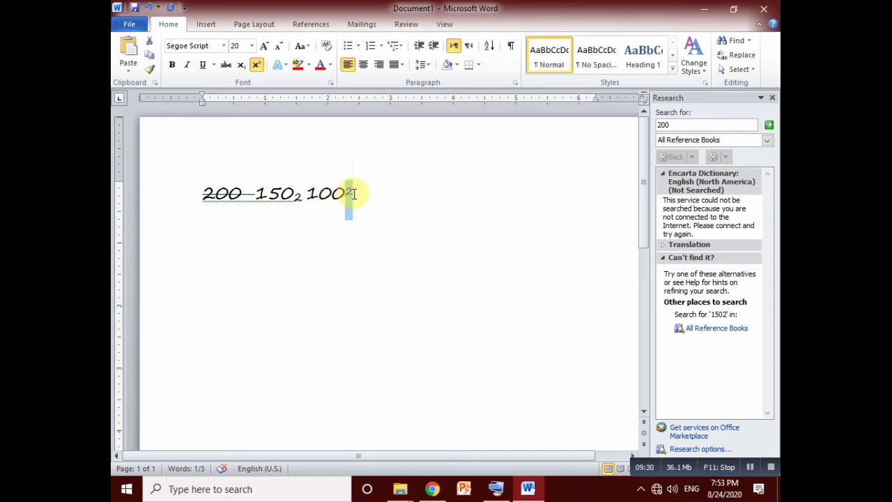
{"action": "key", "text": "alt"}
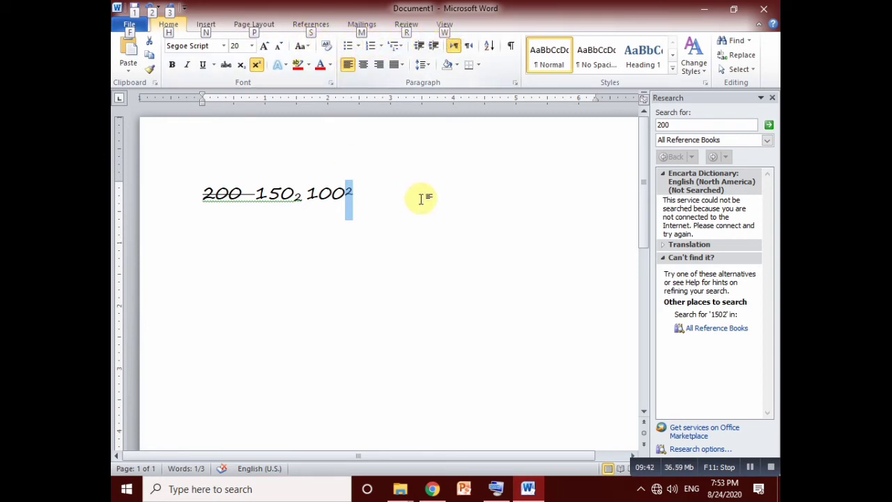
{"action": "left_click", "coordinate": [398, 202]}
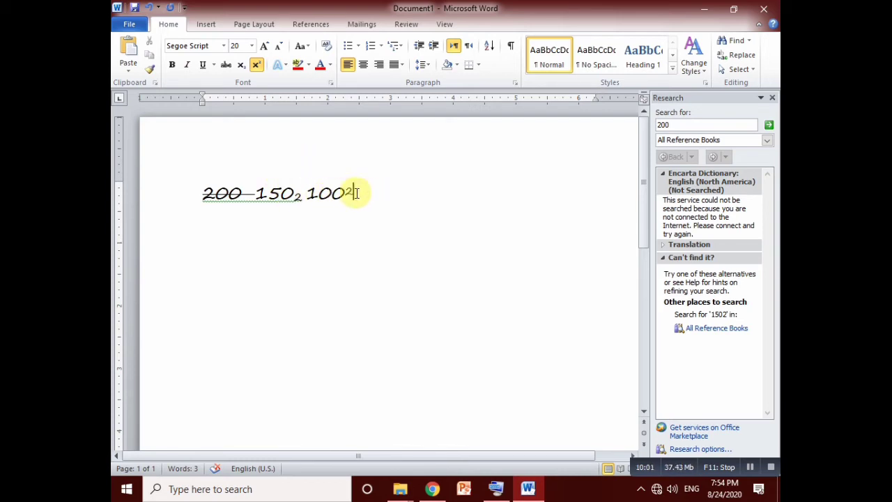
Replace the whole line of numbers with a sentence starting "My name is" followed by the person's first name
{"action": "left_click_drag", "start_coordinate": [353, 190], "coordinate": [163, 190]}
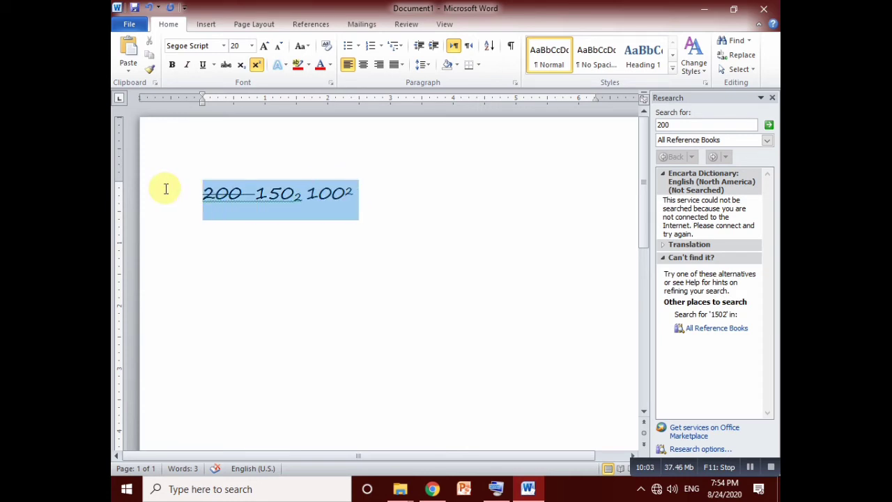
{"action": "key", "text": "BackSpace"}
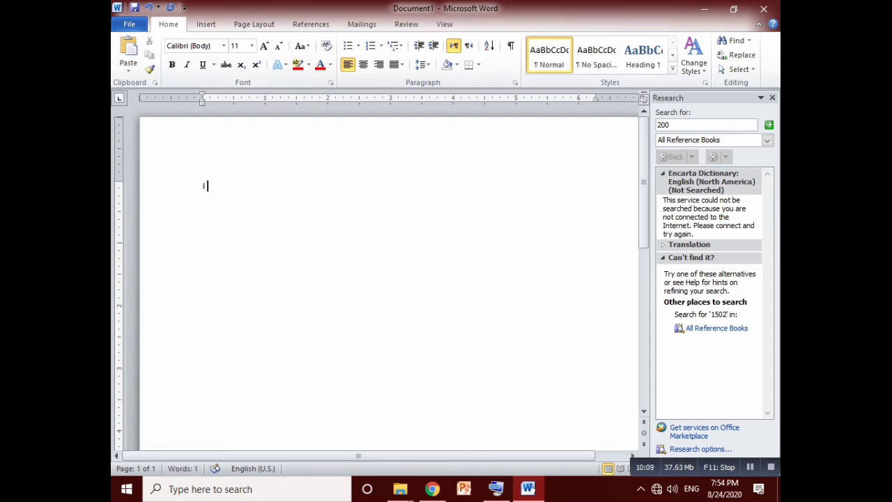
{"action": "type", "text": "My name is sikander"}
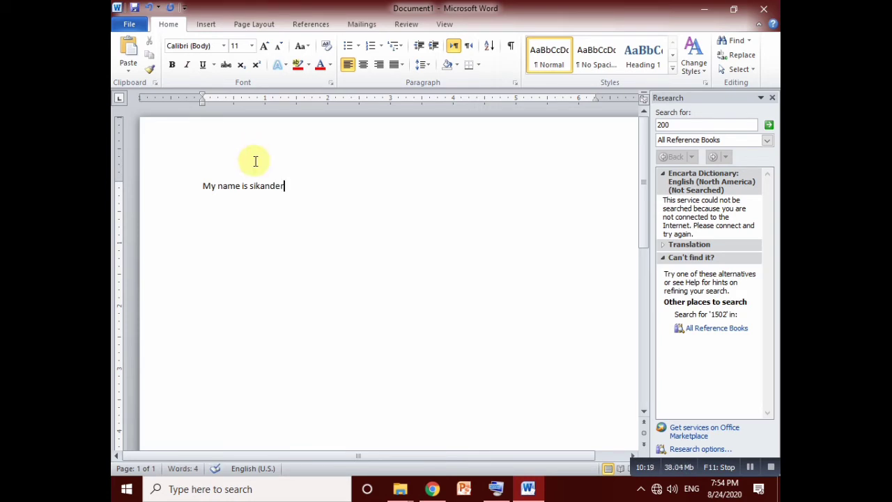
Select the name sentence and grow its font size in increments up to 110 points
{"action": "left_click_drag", "start_coordinate": [288, 186], "coordinate": [167, 175]}
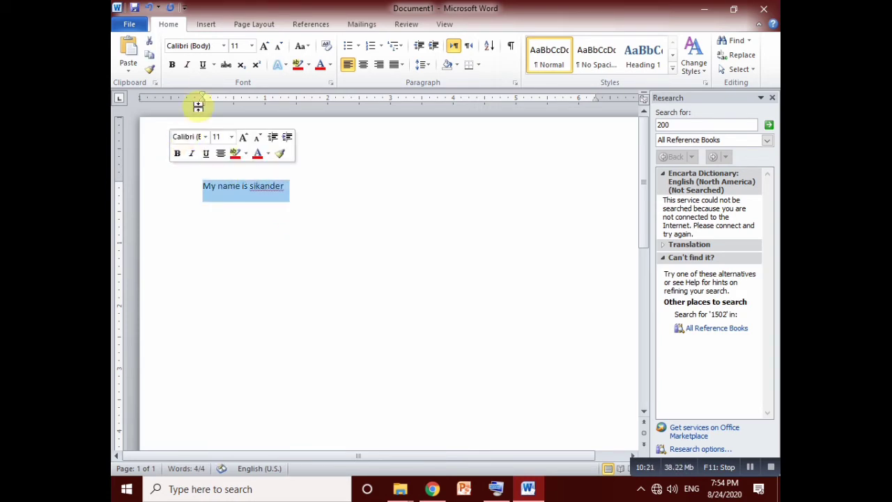
{"action": "left_click", "coordinate": [250, 46]}
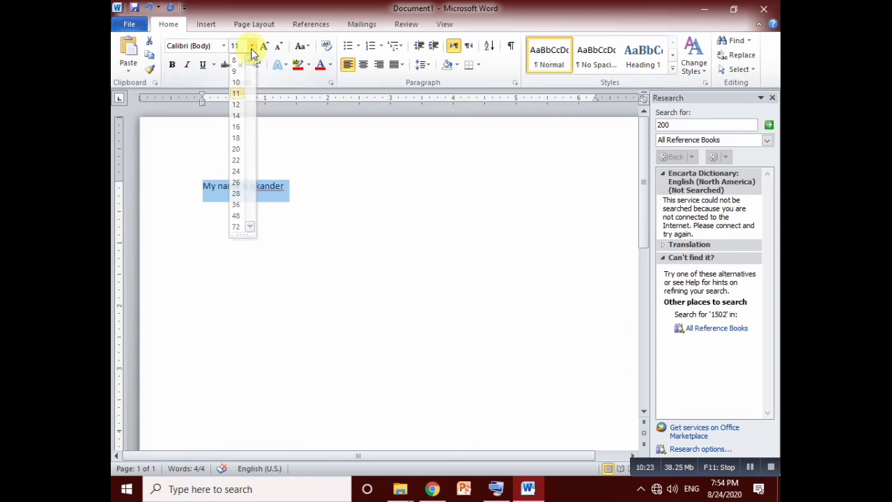
{"action": "left_click", "coordinate": [252, 45]}
{"action": "left_click", "coordinate": [268, 49]}
{"action": "left_click", "coordinate": [267, 49]}
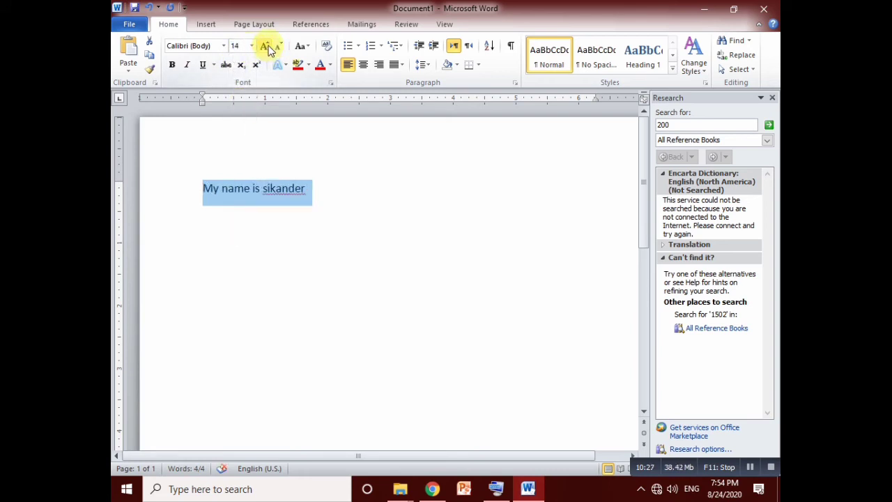
{"action": "left_click", "coordinate": [267, 48]}
{"action": "left_click", "coordinate": [268, 48]}
{"action": "left_click", "coordinate": [268, 49]}
{"action": "left_click", "coordinate": [267, 49]}
{"action": "left_click", "coordinate": [267, 48]}
{"action": "left_click", "coordinate": [268, 49]}
{"action": "left_click", "coordinate": [267, 48]}
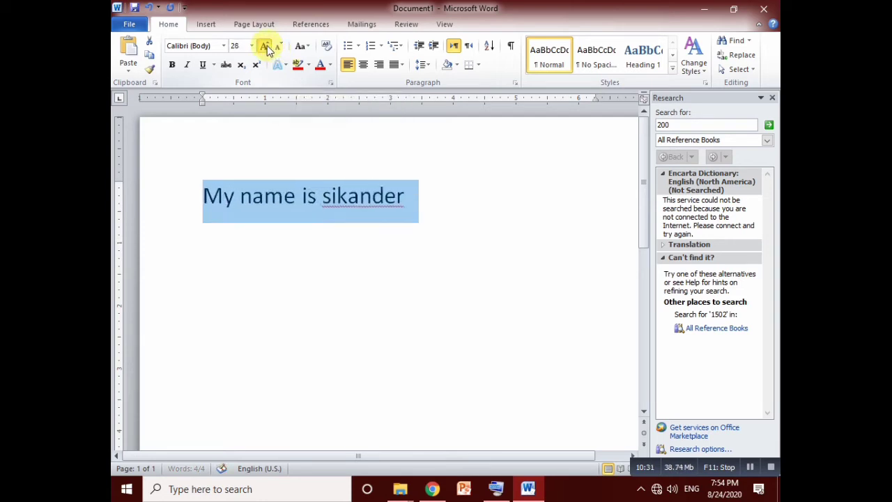
{"action": "left_click", "coordinate": [268, 49]}
{"action": "double_click", "coordinate": [268, 49]}
{"action": "left_click", "coordinate": [267, 49]}
{"action": "left_click", "coordinate": [268, 49]}
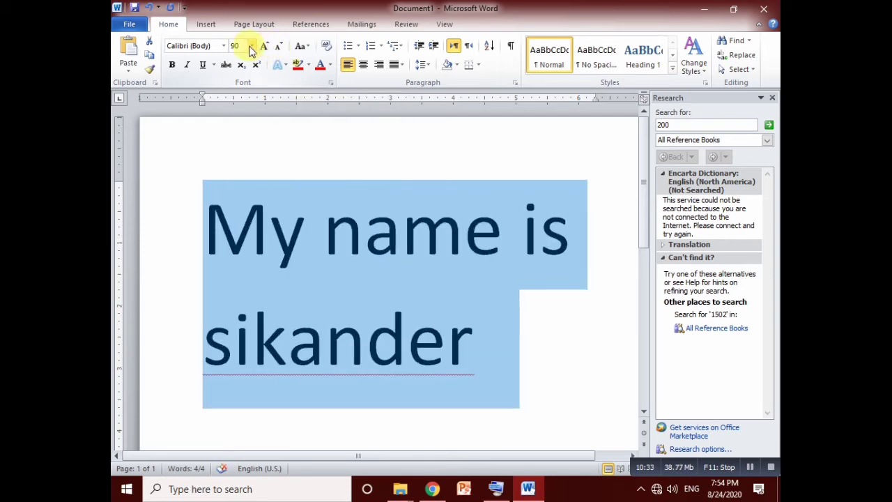
{"action": "left_click", "coordinate": [251, 45]}
{"action": "left_click", "coordinate": [261, 46]}
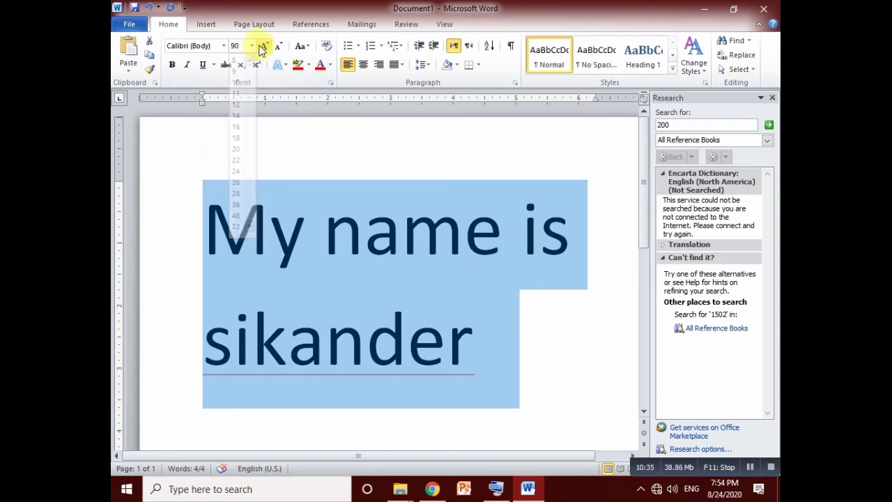
{"action": "left_click", "coordinate": [265, 47]}
{"action": "left_click", "coordinate": [265, 47]}
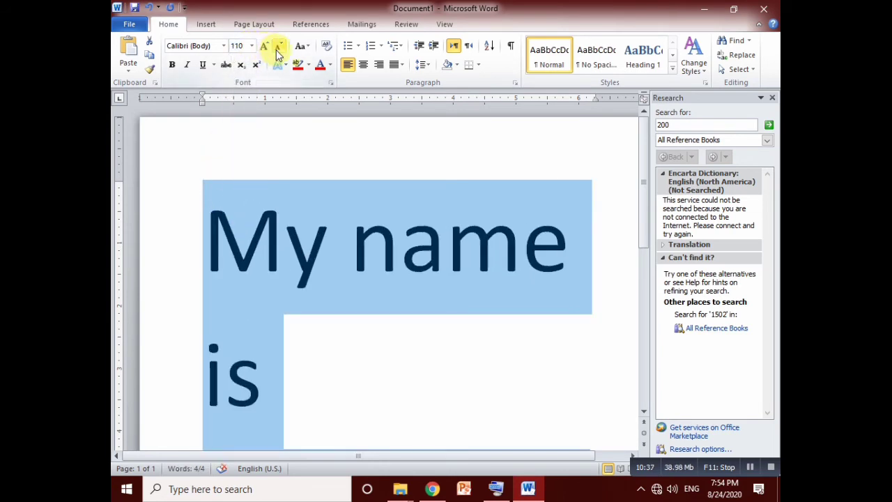
Shrink the selected sentence's font in increments down to 22 points
{"action": "left_click", "coordinate": [276, 49]}
{"action": "left_click", "coordinate": [277, 49]}
{"action": "left_click", "coordinate": [277, 49]}
{"action": "left_click", "coordinate": [277, 48]}
{"action": "left_click", "coordinate": [278, 48]}
{"action": "left_click", "coordinate": [278, 49]}
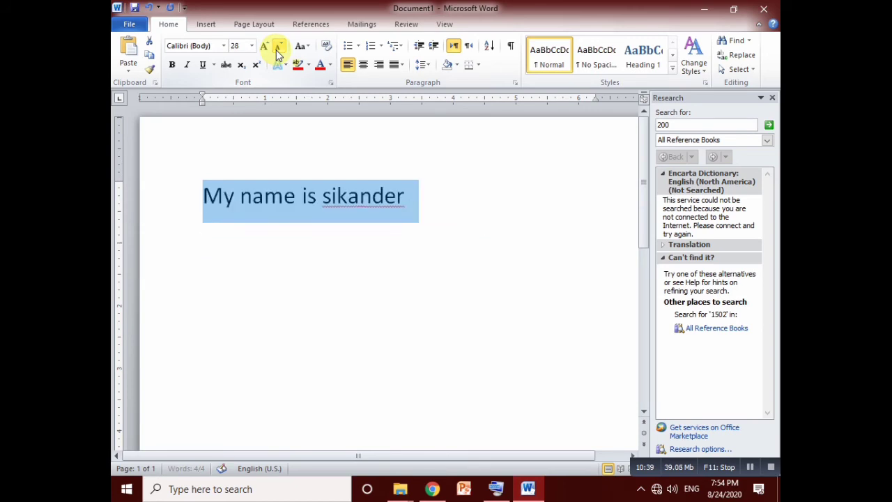
{"action": "left_click", "coordinate": [277, 49]}
{"action": "left_click", "coordinate": [277, 49]}
{"action": "left_click", "coordinate": [278, 49]}
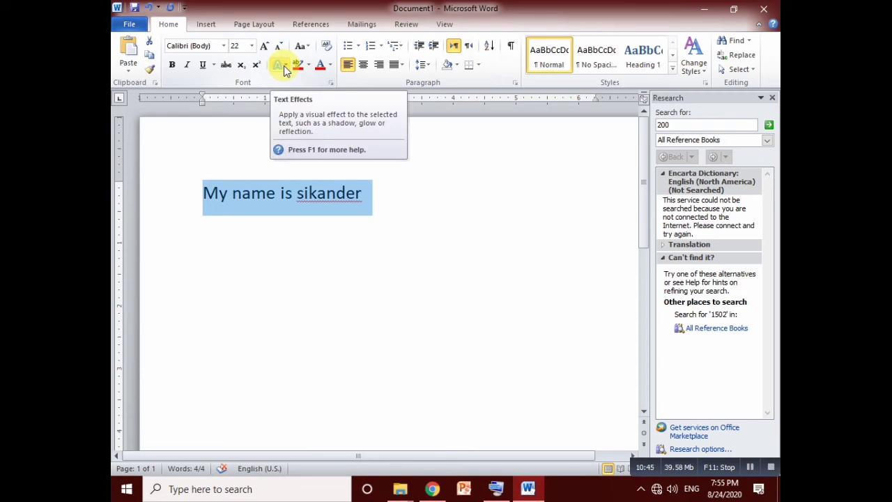
Preview Text Effects styles on the selected sentence without applying one
{"action": "left_click", "coordinate": [284, 66]}
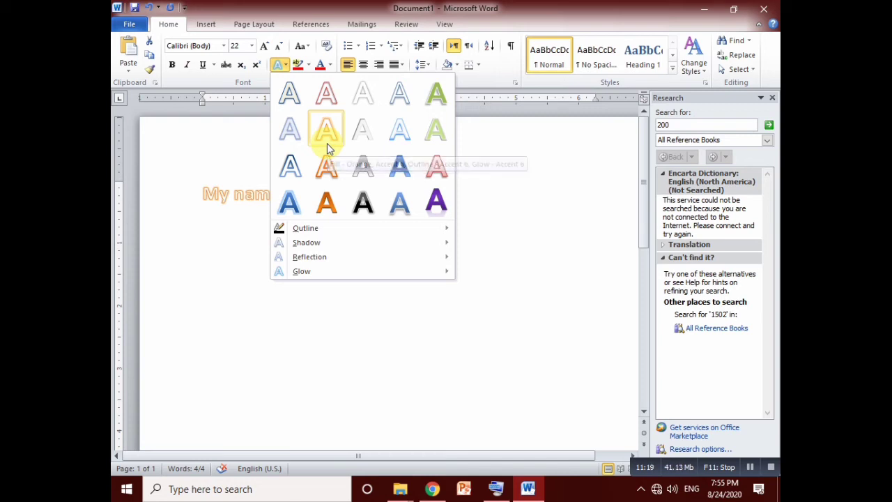
{"action": "left_click", "coordinate": [524, 189]}
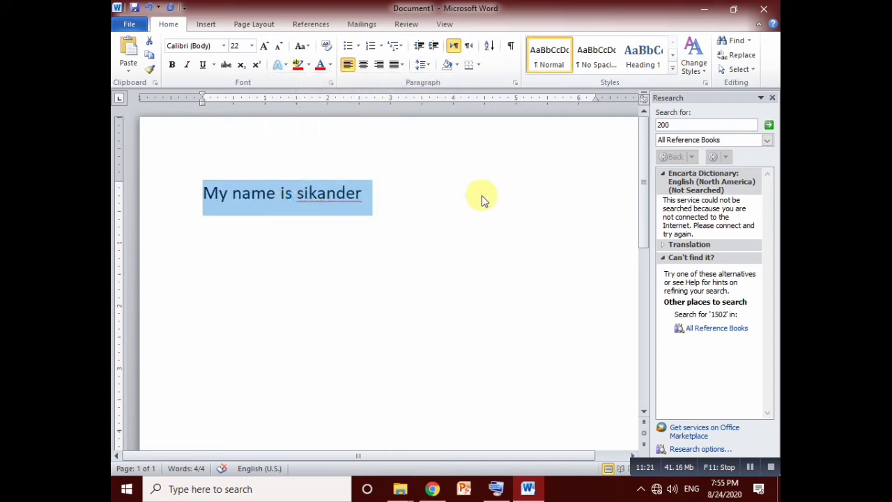
Convert the selected sentence to lowercase and then to UPPERCASE with Change Case
{"action": "left_click", "coordinate": [309, 49]}
{"action": "left_click", "coordinate": [309, 49]}
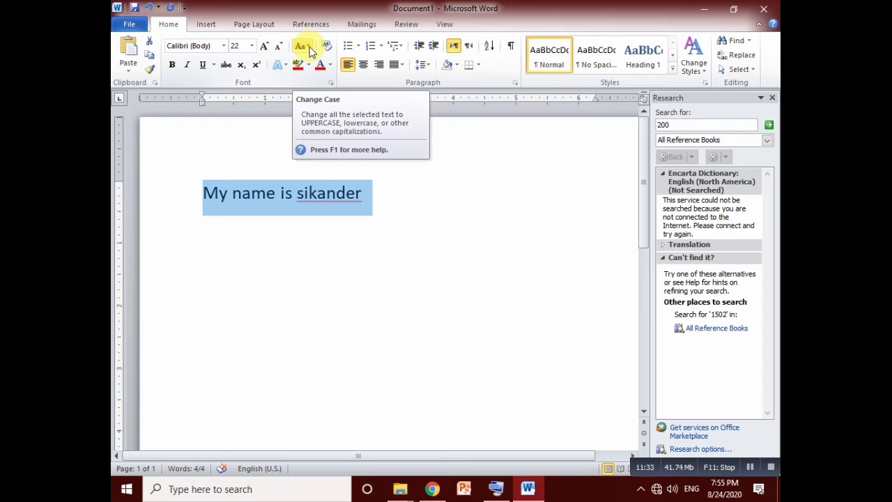
{"action": "left_click", "coordinate": [310, 50]}
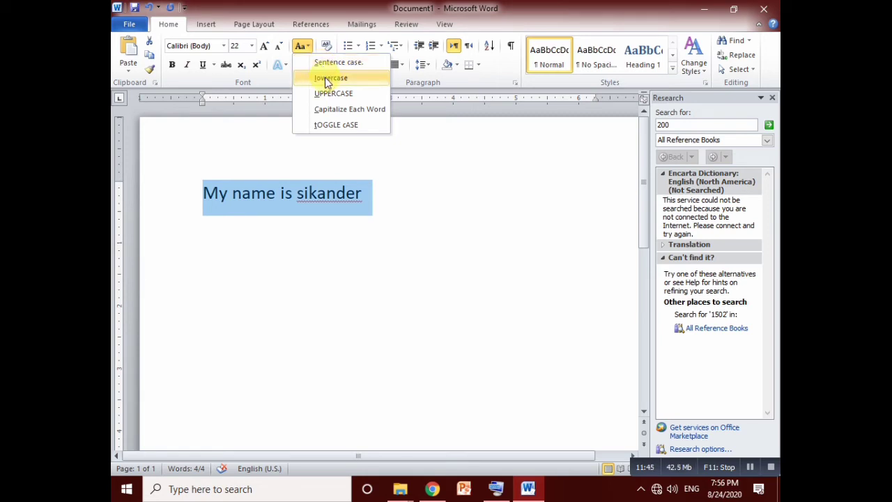
{"action": "left_click", "coordinate": [324, 77]}
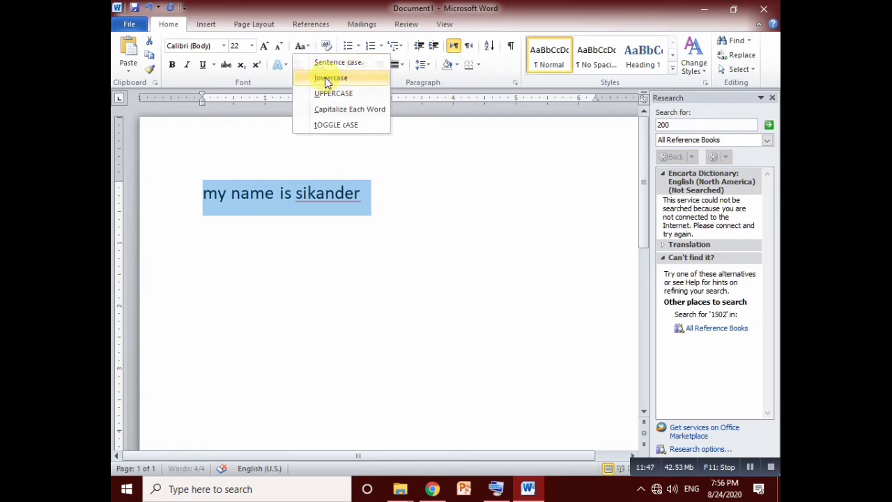
{"action": "left_click", "coordinate": [300, 45]}
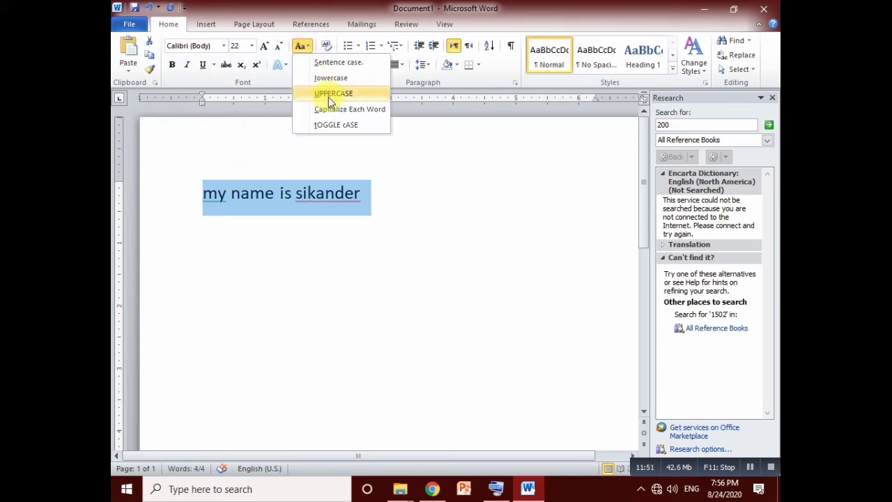
{"action": "left_click", "coordinate": [328, 95]}
Apply Capitalize Each Word to the selected sentence, followed by tOGGLE cASE
{"action": "left_click", "coordinate": [309, 48]}
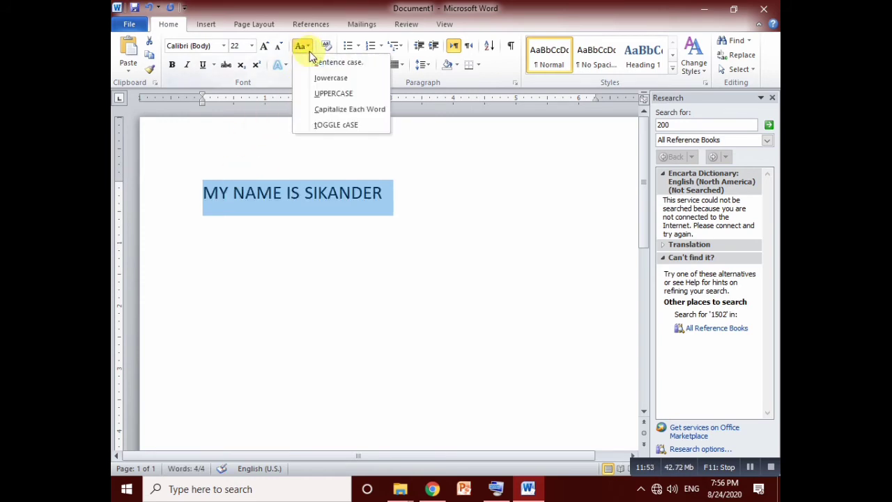
{"action": "left_click", "coordinate": [343, 111]}
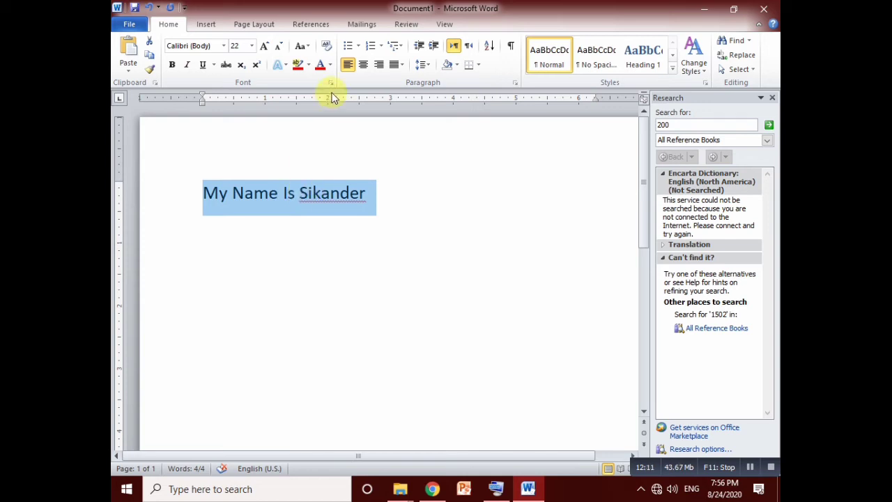
{"action": "left_click", "coordinate": [311, 49]}
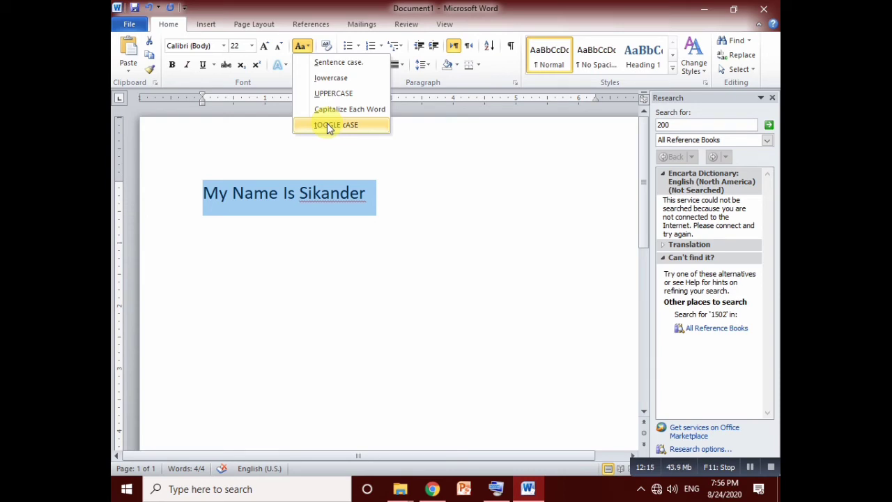
{"action": "left_click", "coordinate": [329, 126]}
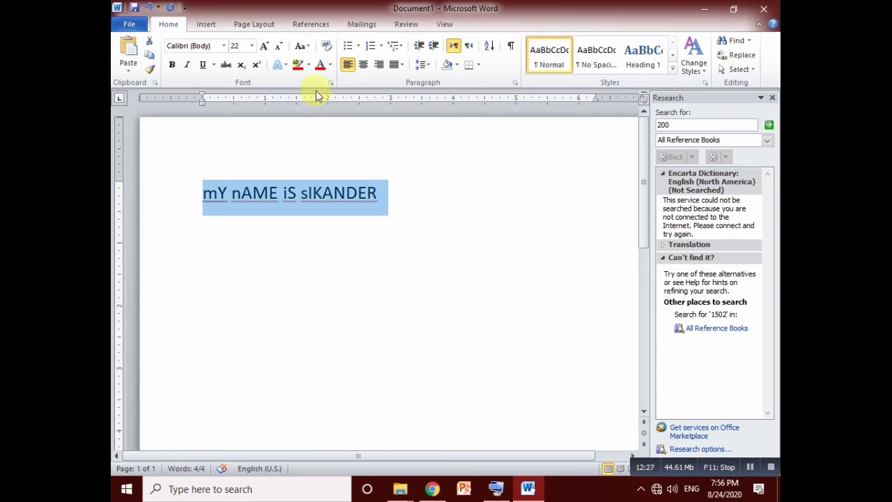
Preview text highlight colors on the selected sentence without applying one
{"action": "left_click", "coordinate": [310, 64]}
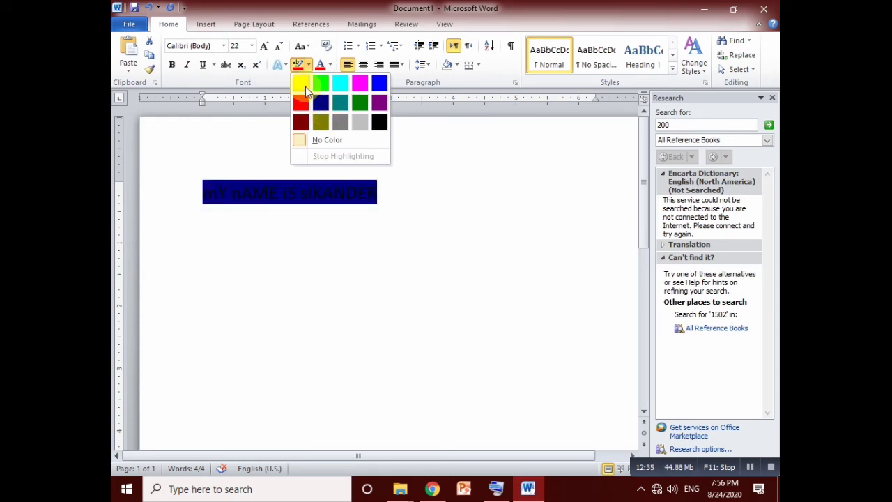
{"action": "left_click", "coordinate": [441, 153]}
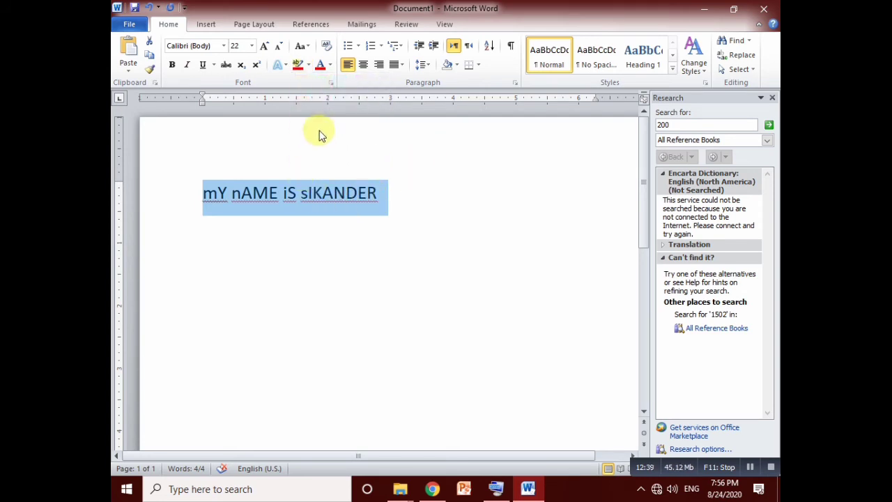
Set the sentence's font color to black from the theme colors and deselect the text
{"action": "left_click", "coordinate": [331, 68]}
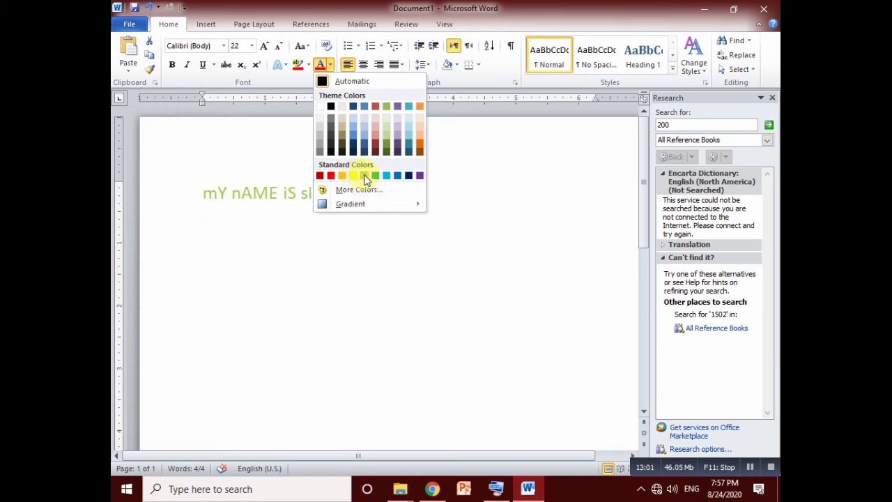
{"action": "left_click", "coordinate": [331, 108]}
{"action": "left_click", "coordinate": [452, 164]}
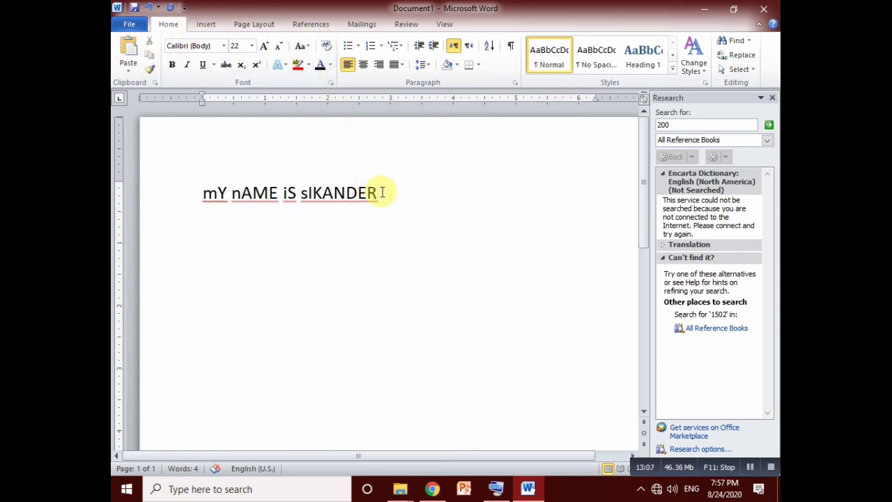
Start a new line below the sentence and give it a solid round bullet, replaced by the arrow bullet
{"action": "key", "text": "Return"}
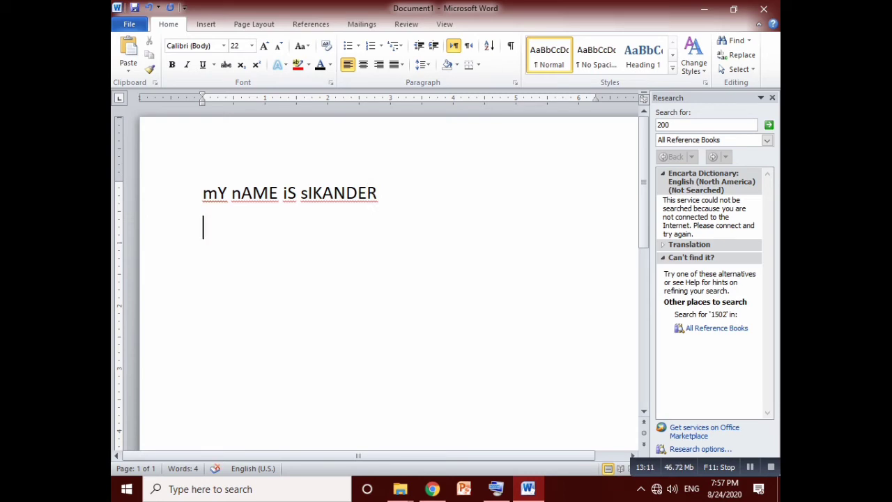
{"action": "left_click", "coordinate": [358, 48]}
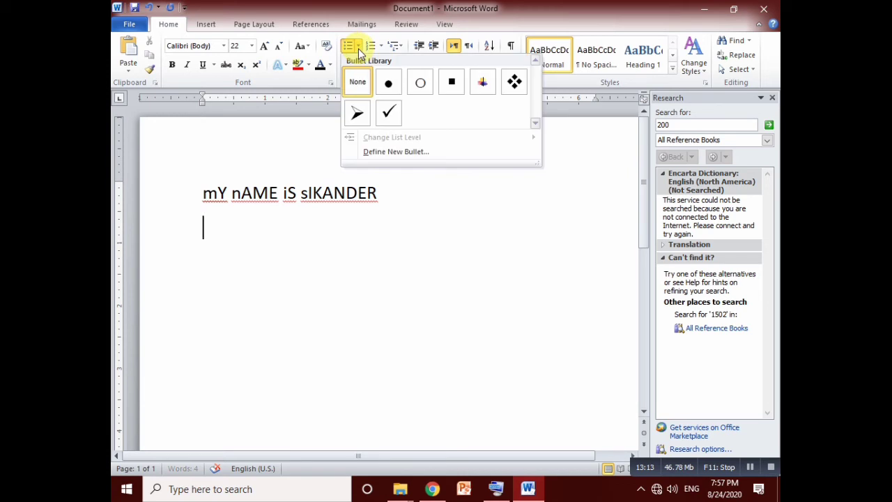
{"action": "left_click", "coordinate": [388, 84]}
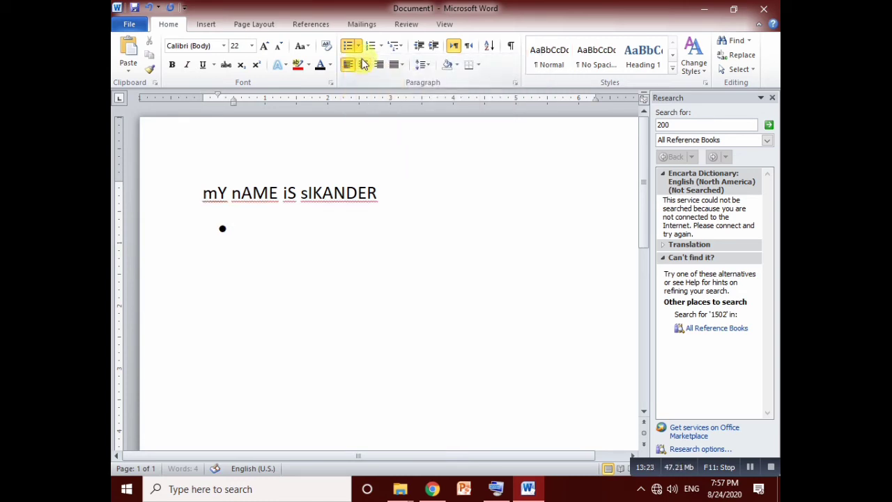
{"action": "left_click", "coordinate": [358, 46]}
{"action": "left_click", "coordinate": [356, 156]}
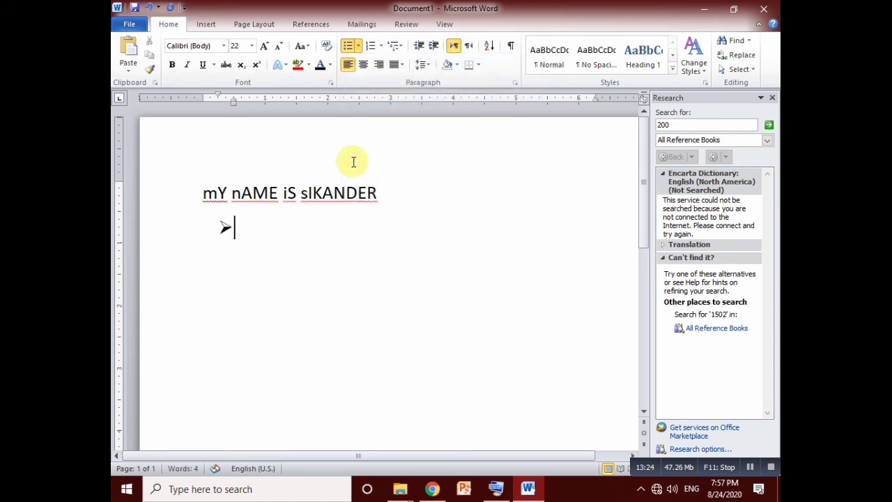
Preview the bullet, numbering and multilevel list libraries on the bulleted line without applying a different format
{"action": "left_click", "coordinate": [357, 48]}
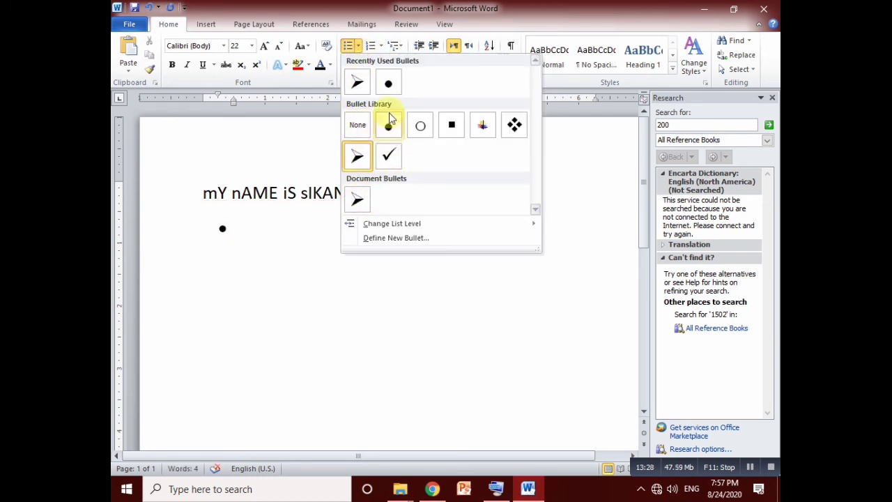
{"action": "left_click", "coordinate": [380, 46]}
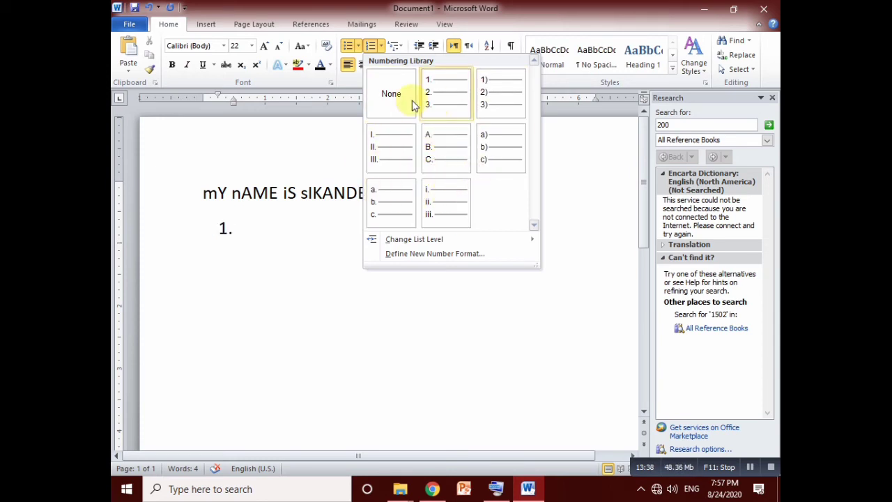
{"action": "left_click", "coordinate": [396, 46]}
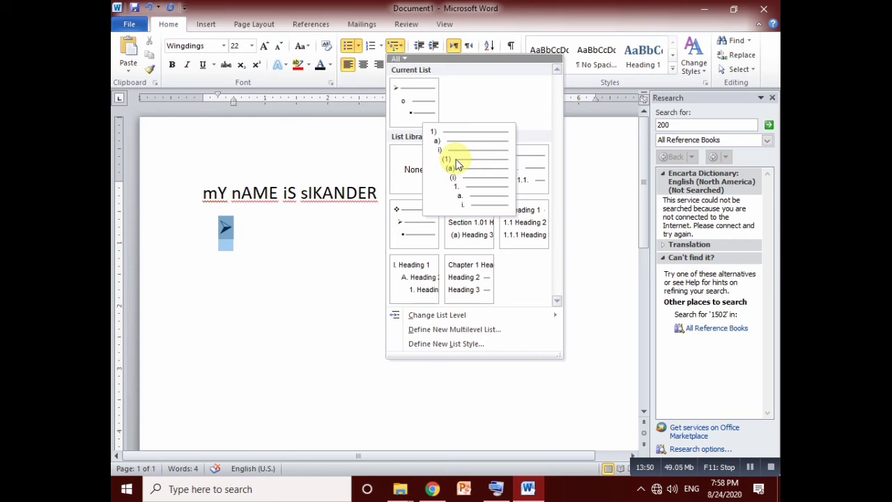
{"action": "left_click", "coordinate": [333, 280]}
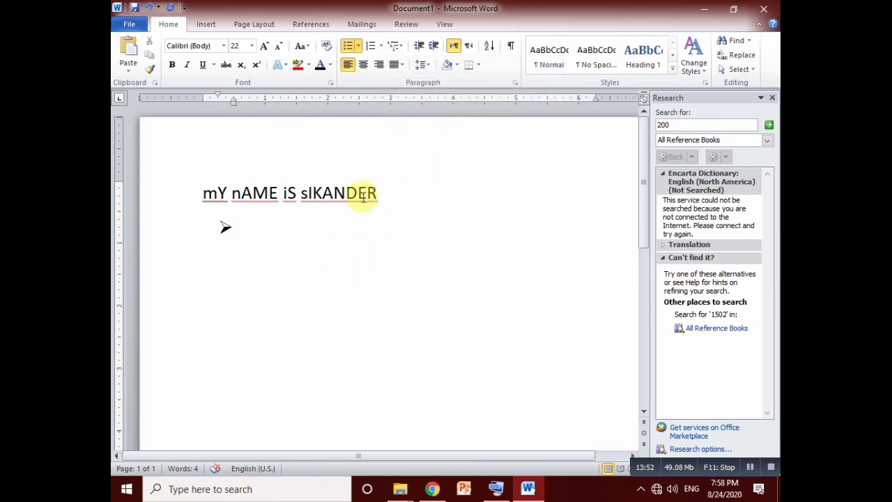
Select the sentence and try center and right alignment on it before returning it to left alignment
{"action": "left_click_drag", "start_coordinate": [380, 194], "coordinate": [185, 197]}
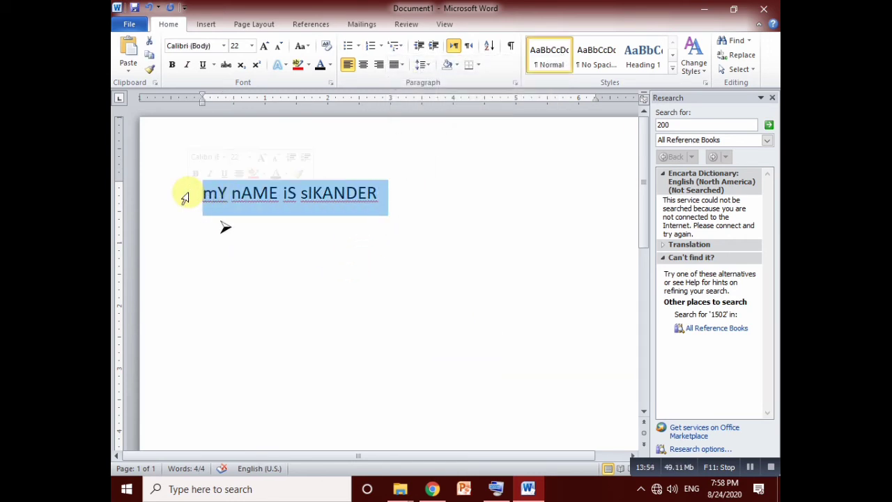
{"action": "left_click", "coordinate": [363, 65]}
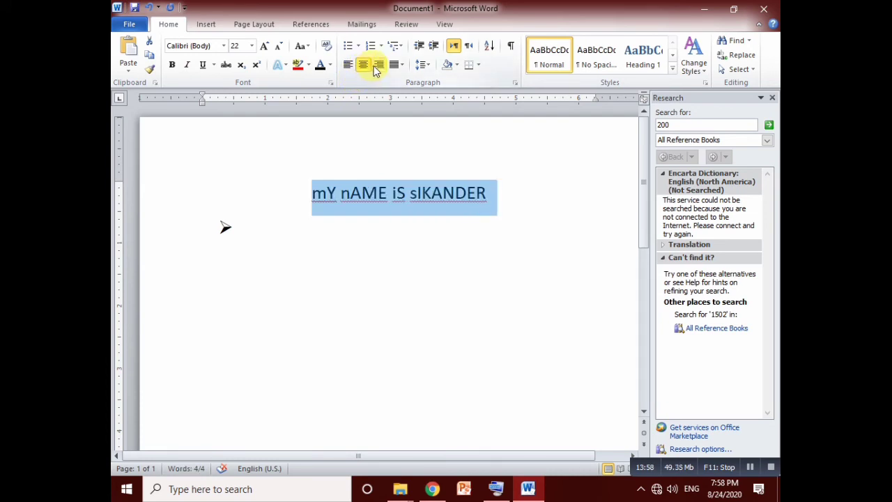
{"action": "left_click", "coordinate": [378, 64]}
{"action": "left_click", "coordinate": [351, 64]}
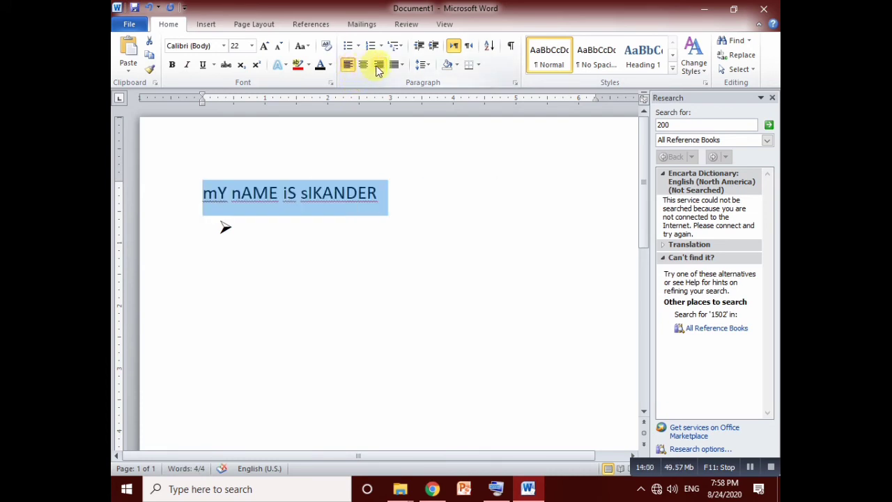
{"action": "left_click", "coordinate": [377, 65]}
{"action": "left_click", "coordinate": [347, 66]}
Copy the sentence and paste a duplicate on a new line directly below it
{"action": "left_click_drag", "start_coordinate": [388, 191], "coordinate": [183, 178]}
{"action": "key", "text": "ctrl+c"}
{"action": "left_click", "coordinate": [387, 196]}
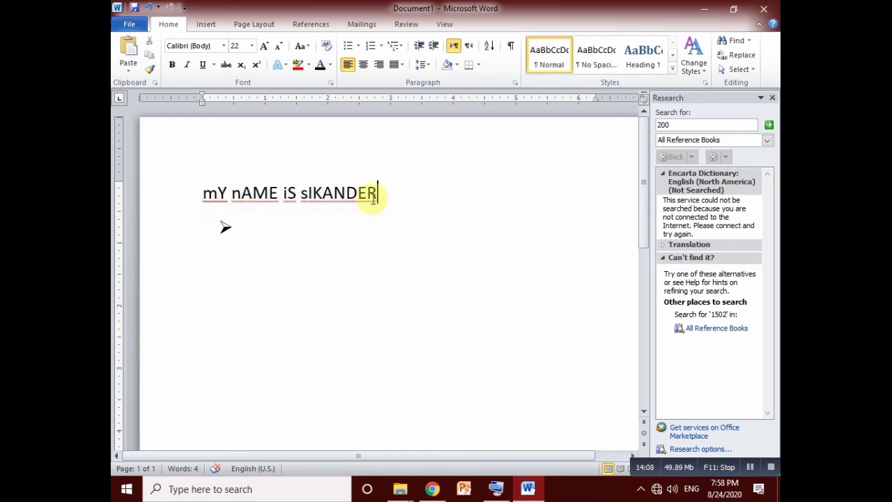
{"action": "key", "text": "Return"}
{"action": "key", "text": "ctrl+v"}
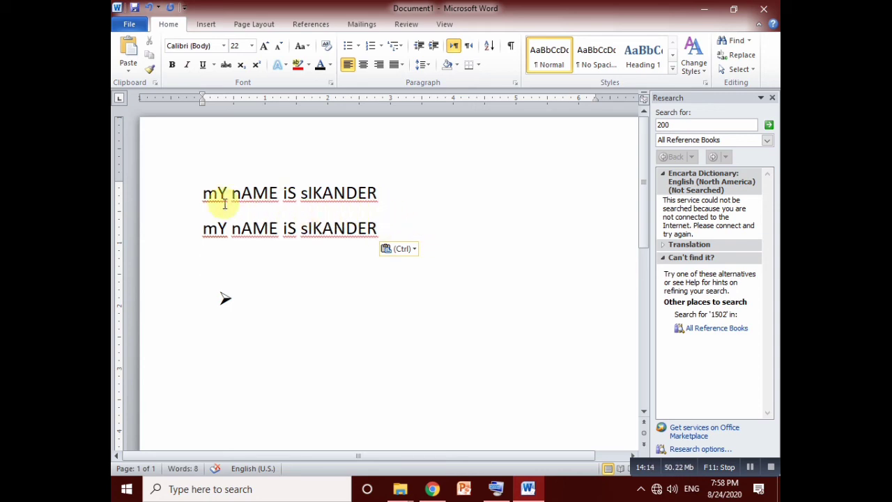
Select both sentence lines and set their line spacing to 1.0
{"action": "left_click_drag", "start_coordinate": [384, 227], "coordinate": [196, 201]}
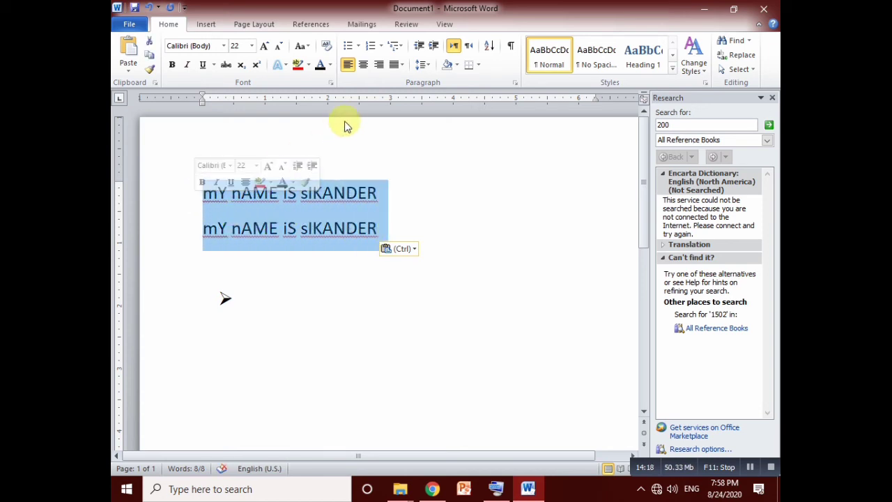
{"action": "left_click", "coordinate": [431, 67]}
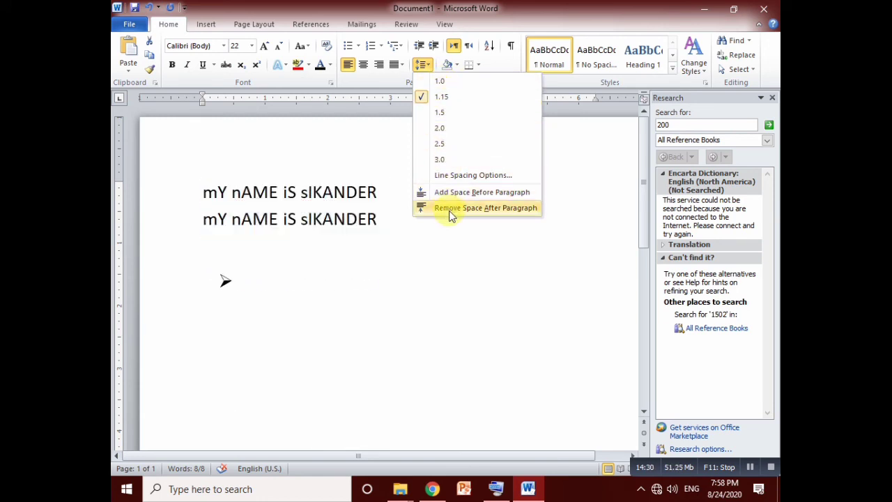
{"action": "left_click", "coordinate": [451, 86]}
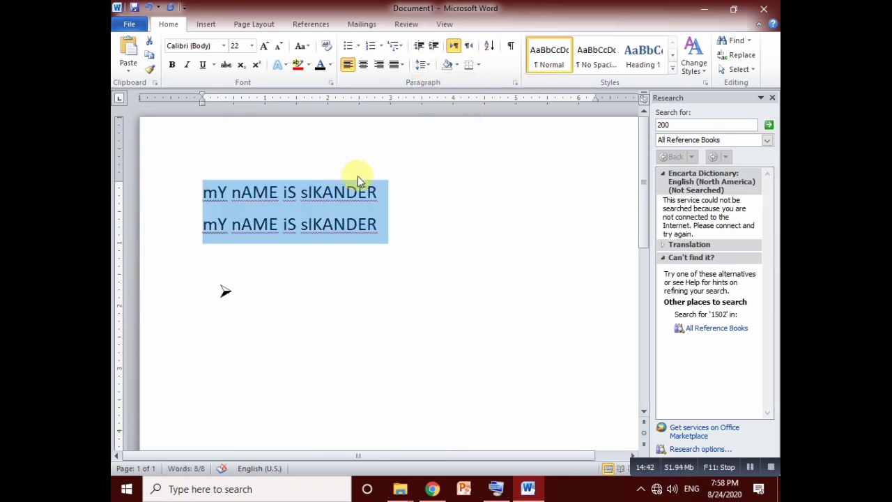
Look over the line spacing options and shading colors for the two selected lines without applying any
{"action": "left_click", "coordinate": [423, 64]}
{"action": "left_click", "coordinate": [423, 65]}
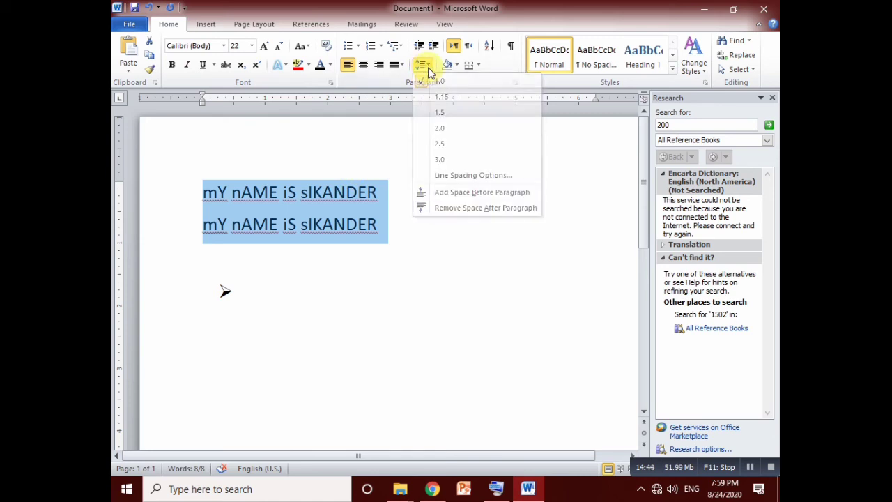
{"action": "left_click", "coordinate": [457, 65]}
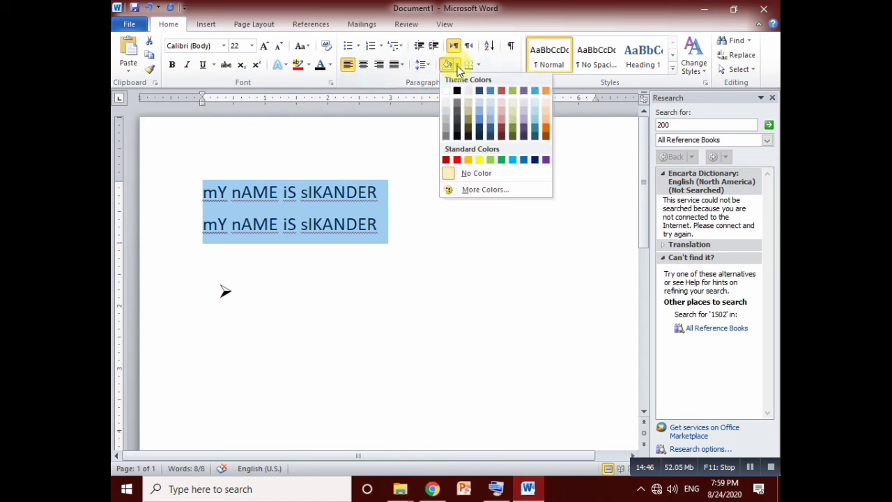
{"action": "left_click", "coordinate": [457, 65]}
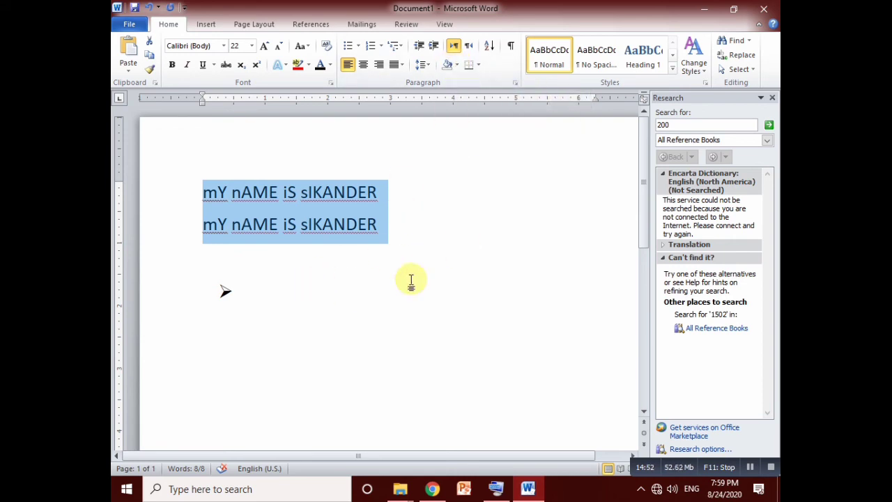
Use Find to search the document for the person's name used in both sentences
{"action": "left_click", "coordinate": [747, 42]}
{"action": "left_click", "coordinate": [717, 55]}
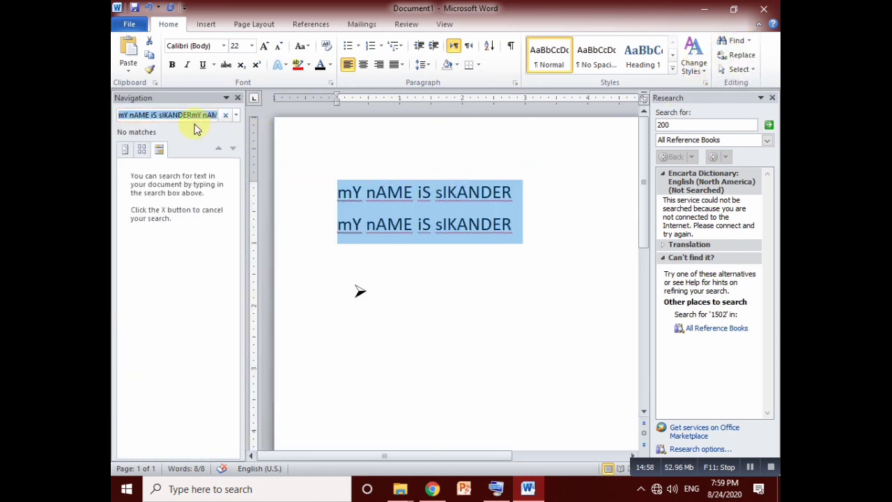
{"action": "key", "text": "BackSpace"}
{"action": "type", "text": "sikander"}
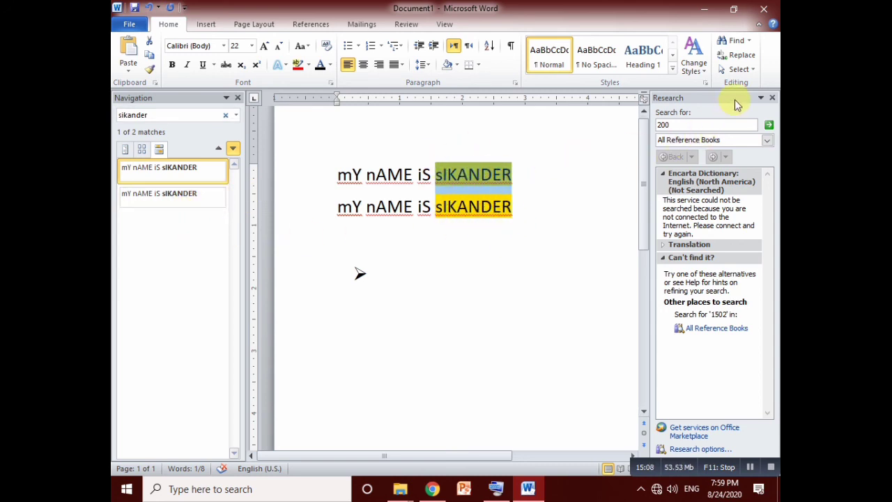
Replace all occurrences of the person's name with a different first name, then close the Find and Replace dialog and the Navigation pane
{"action": "left_click", "coordinate": [739, 58]}
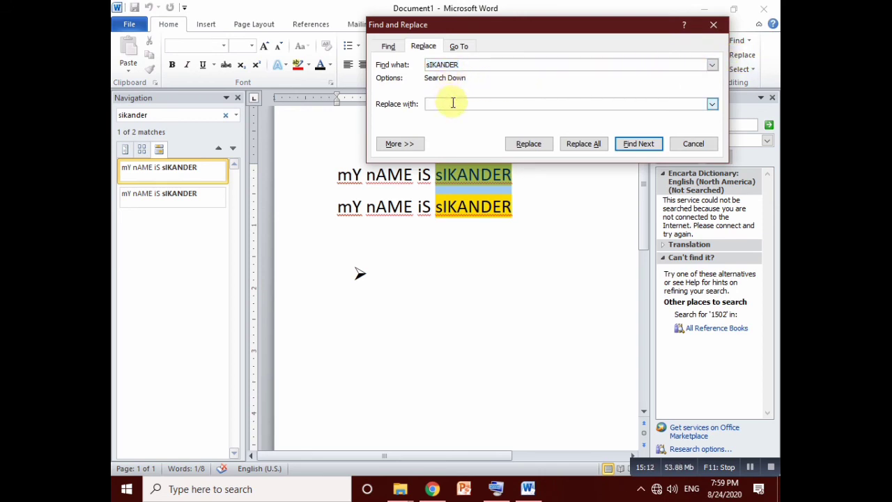
{"action": "left_click", "coordinate": [453, 103]}
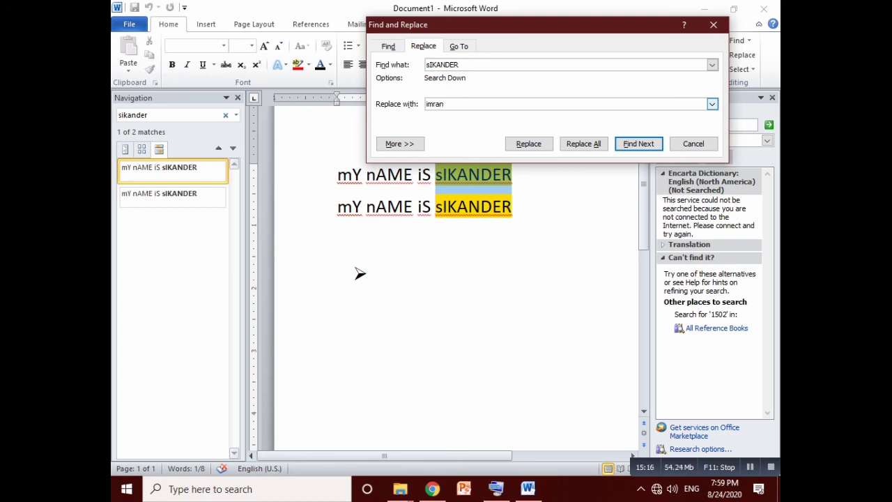
{"action": "left_click", "coordinate": [582, 144]}
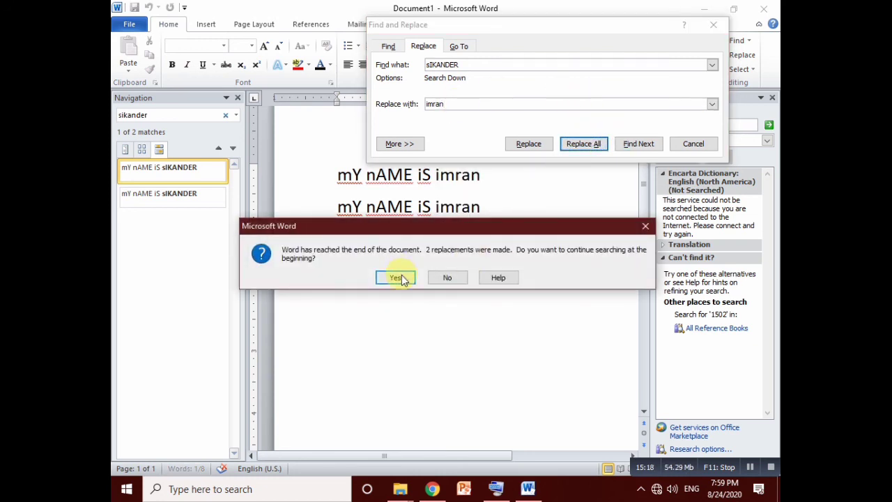
{"action": "left_click", "coordinate": [397, 277]}
{"action": "left_click", "coordinate": [434, 277]}
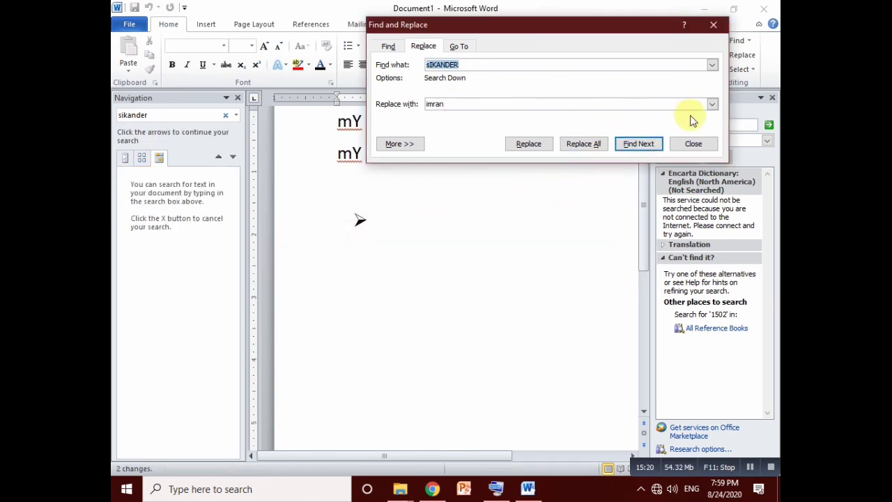
{"action": "left_click", "coordinate": [713, 24]}
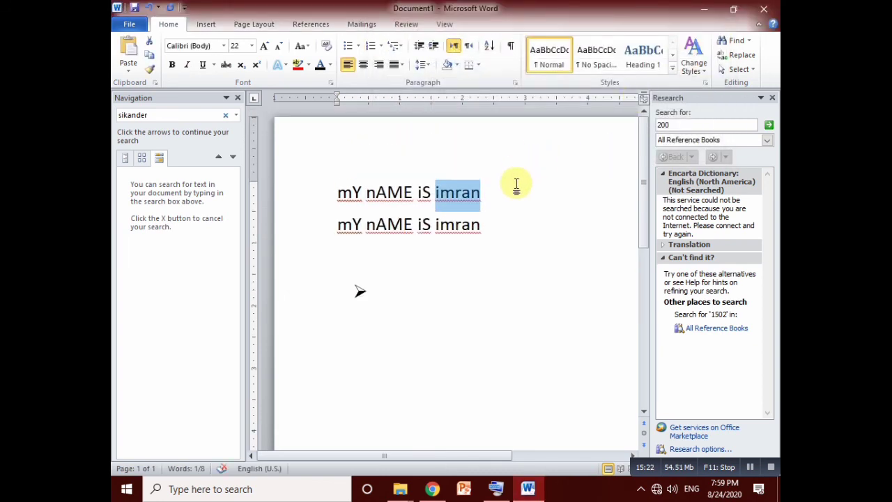
{"action": "left_click", "coordinate": [599, 194]}
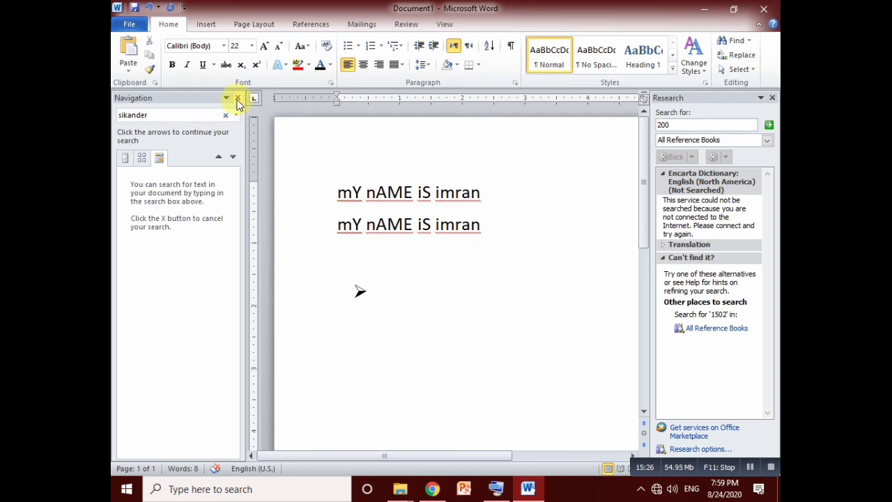
{"action": "left_click", "coordinate": [237, 98]}
Select all of the document's content and turn on Select Objects
{"action": "left_click", "coordinate": [738, 70]}
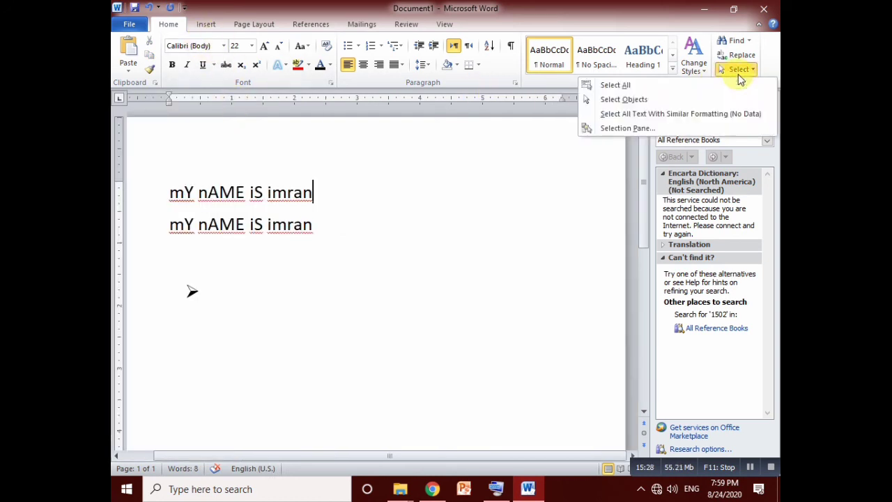
{"action": "left_click", "coordinate": [666, 91]}
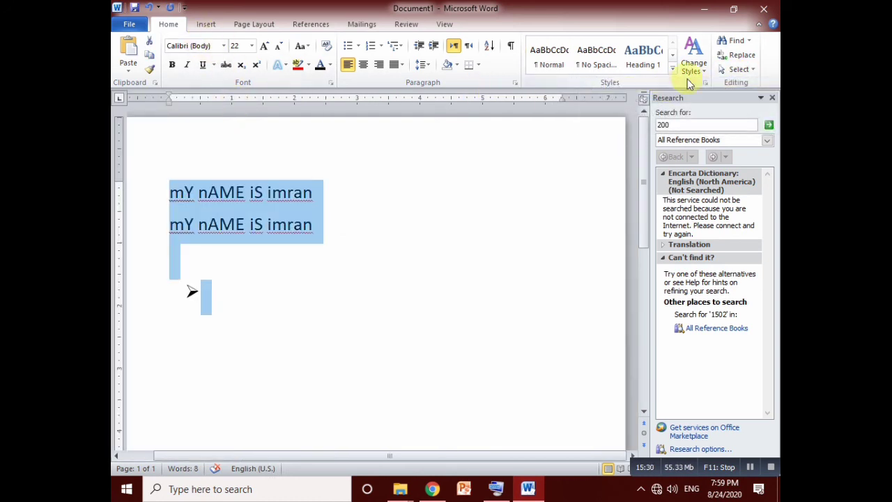
{"action": "left_click", "coordinate": [738, 70]}
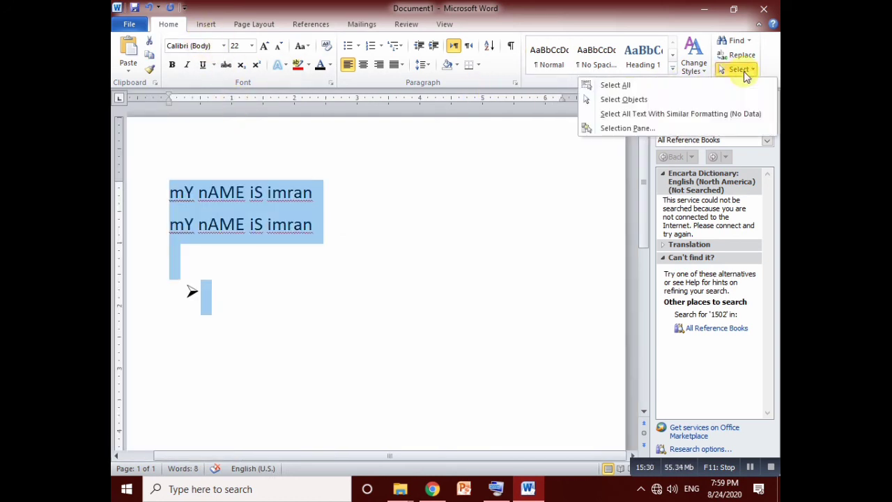
{"action": "left_click", "coordinate": [705, 100]}
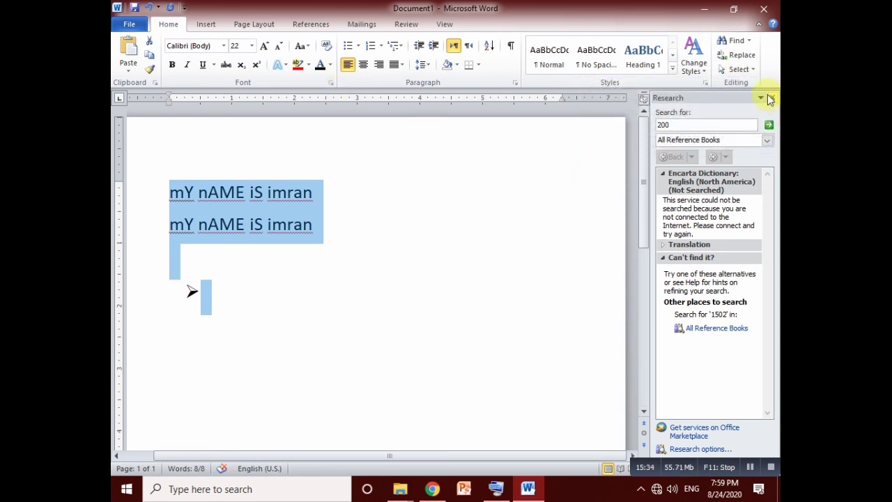
{"action": "left_click", "coordinate": [772, 99]}
{"action": "left_click", "coordinate": [205, 25]}
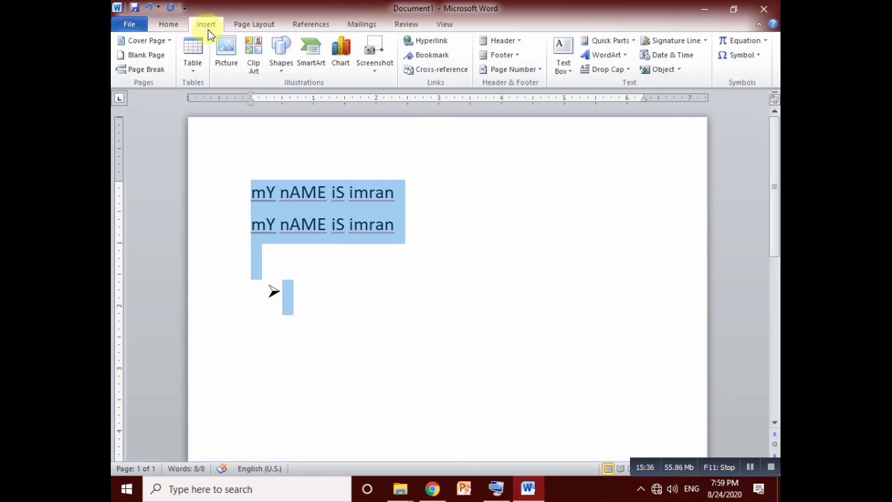
{"action": "left_click", "coordinate": [227, 54]}
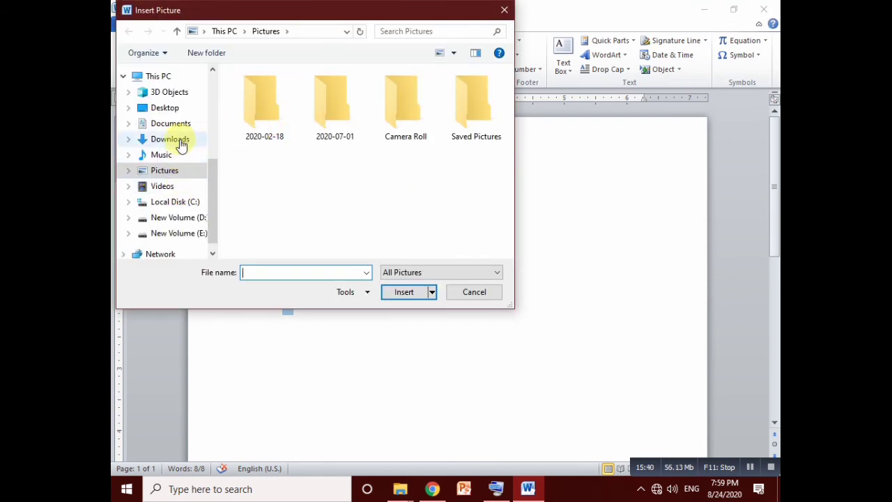
{"action": "left_click", "coordinate": [182, 217]}
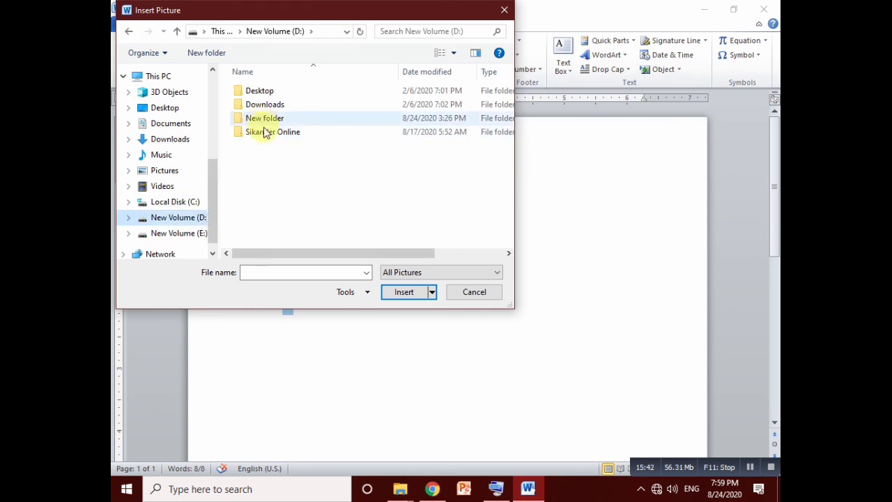
{"action": "double_click", "coordinate": [265, 133]}
{"action": "double_click", "coordinate": [265, 118]}
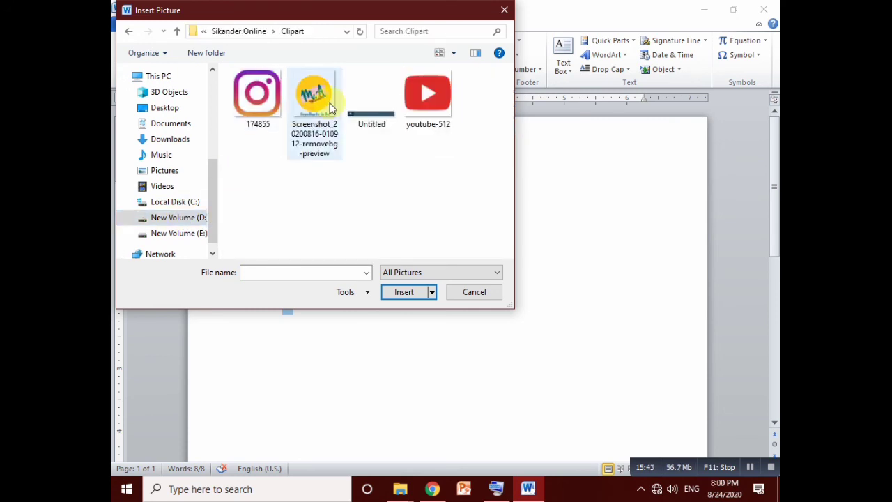
{"action": "left_click", "coordinate": [317, 105]}
{"action": "left_click", "coordinate": [404, 291]}
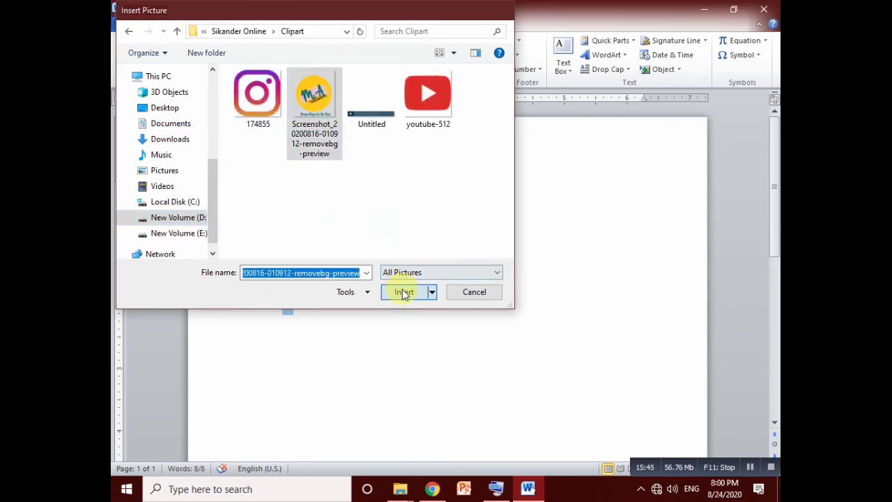
Set the logo picture's text wrapping to Behind Text and move the picture toward the page's right margin
{"action": "scroll", "coordinate": [404, 249], "scroll_direction": "down", "scroll_amount": 4}
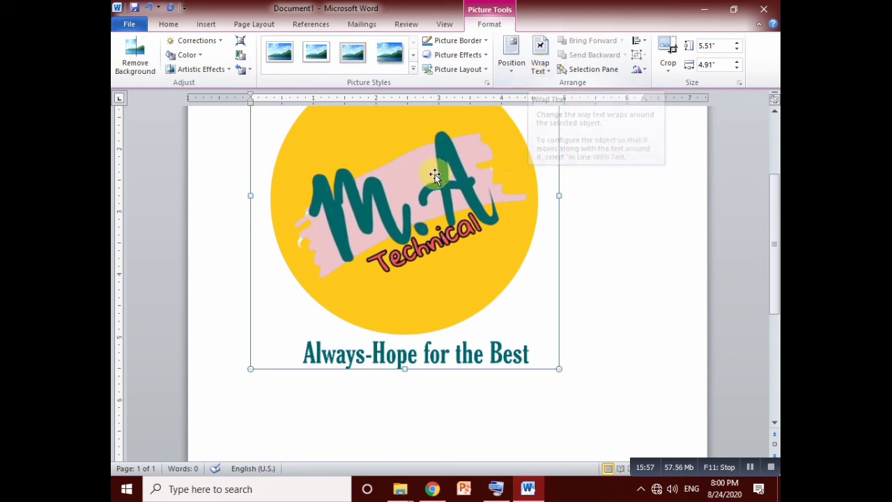
{"action": "left_click", "coordinate": [539, 67]}
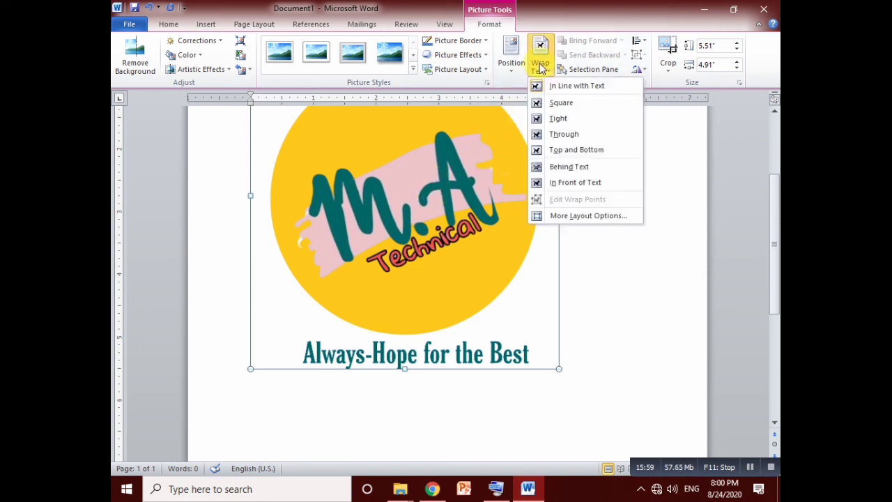
{"action": "left_click", "coordinate": [562, 166]}
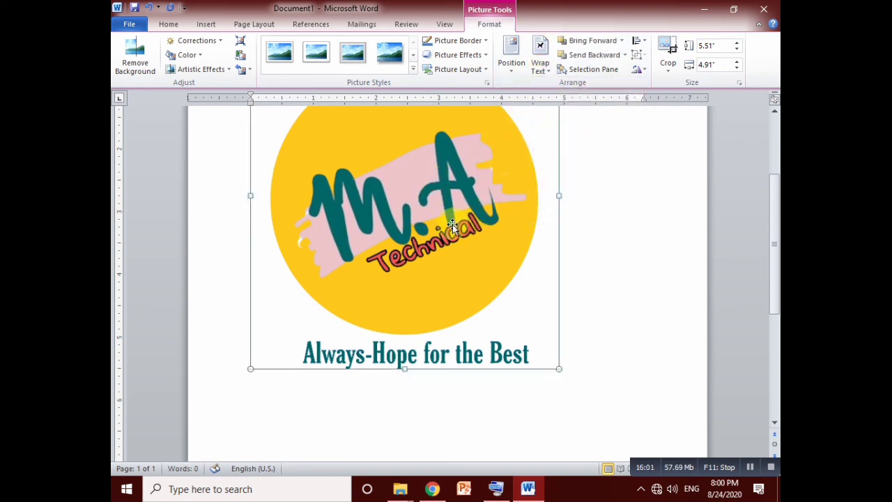
{"action": "scroll", "coordinate": [430, 340], "scroll_direction": "up", "scroll_amount": 3}
{"action": "left_click_drag", "start_coordinate": [430, 340], "coordinate": [501, 292]}
Shrink the logo picture to about 1.67" high by 1.49" wide and move it to the page's left margin
{"action": "scroll", "coordinate": [591, 339], "scroll_direction": "down", "scroll_amount": 5}
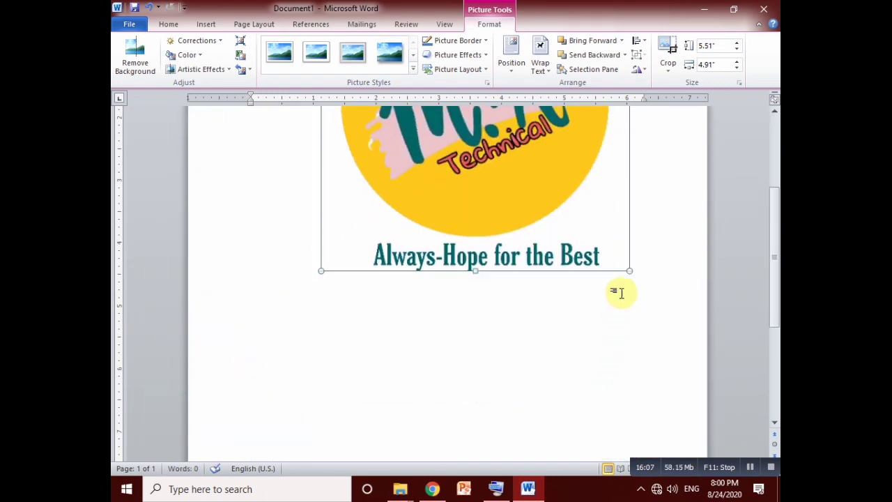
{"action": "left_click_drag", "start_coordinate": [629, 270], "coordinate": [364, 98]}
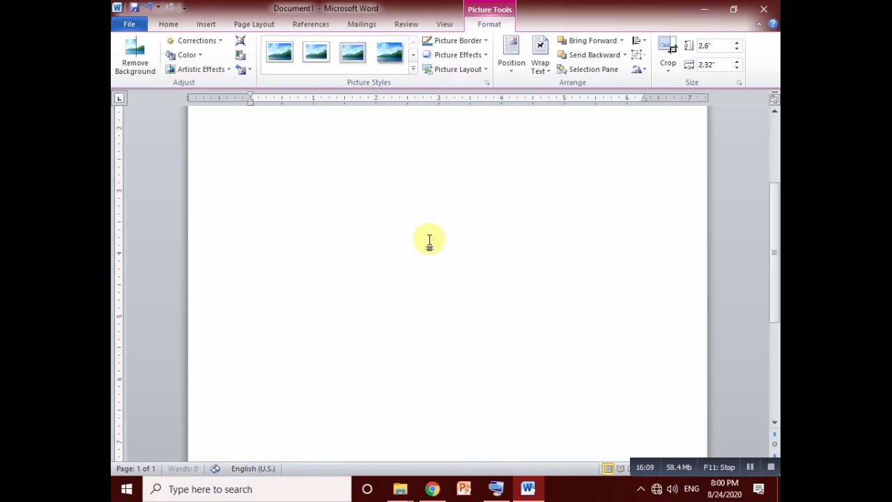
{"action": "left_click_drag", "start_coordinate": [464, 275], "coordinate": [416, 218]}
{"action": "left_click_drag", "start_coordinate": [383, 186], "coordinate": [291, 257]}
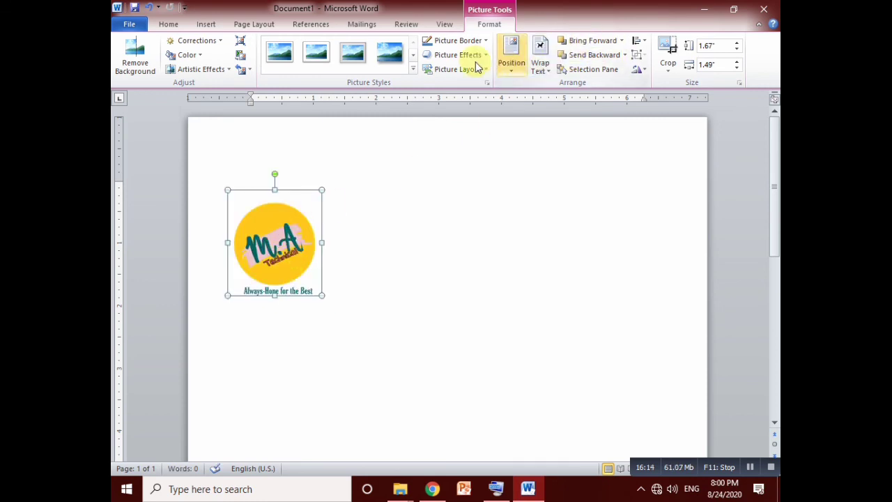
Move the logo picture slightly up and about 1.3" to the right on the page, then deselect it
{"action": "left_click", "coordinate": [170, 24]}
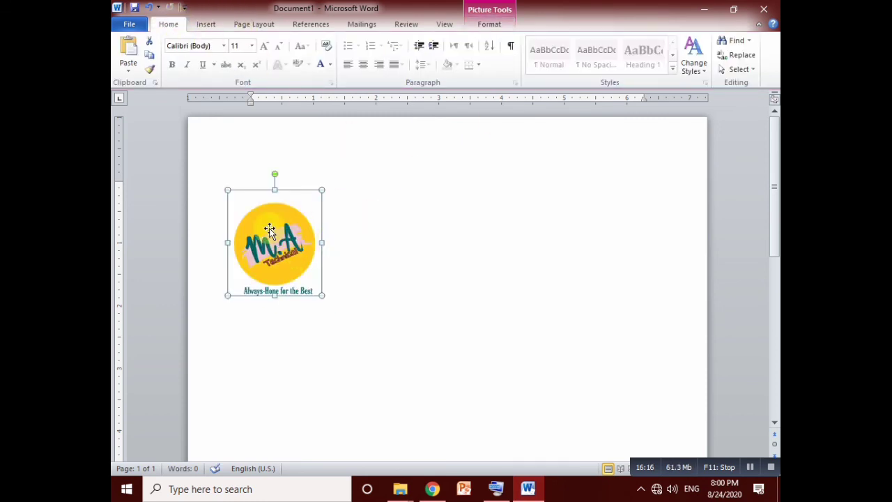
{"action": "left_click_drag", "start_coordinate": [269, 229], "coordinate": [352, 208]}
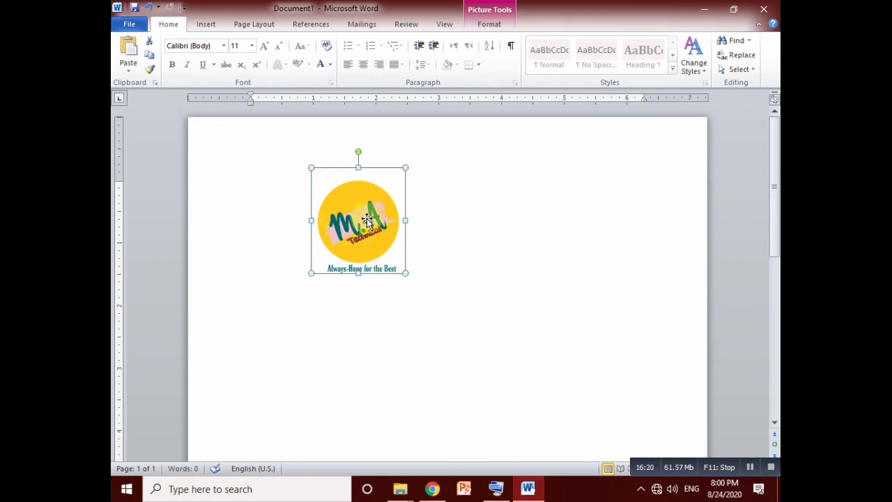
{"action": "left_click", "coordinate": [529, 238]}
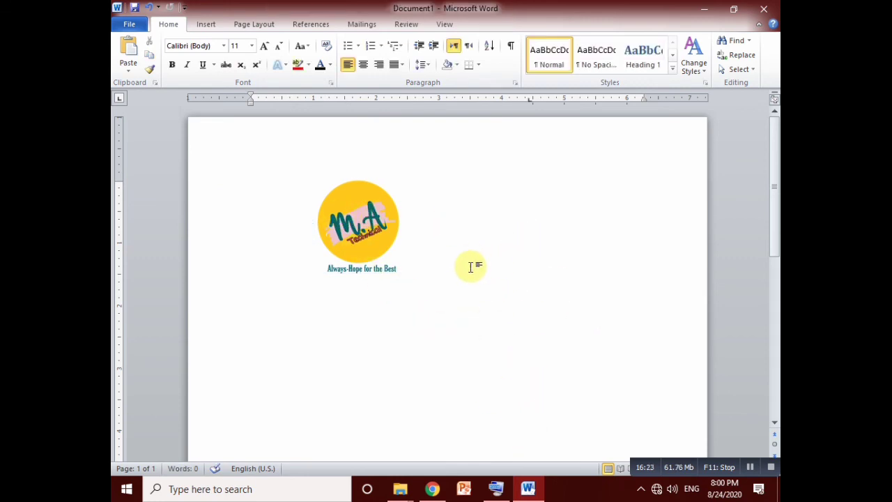